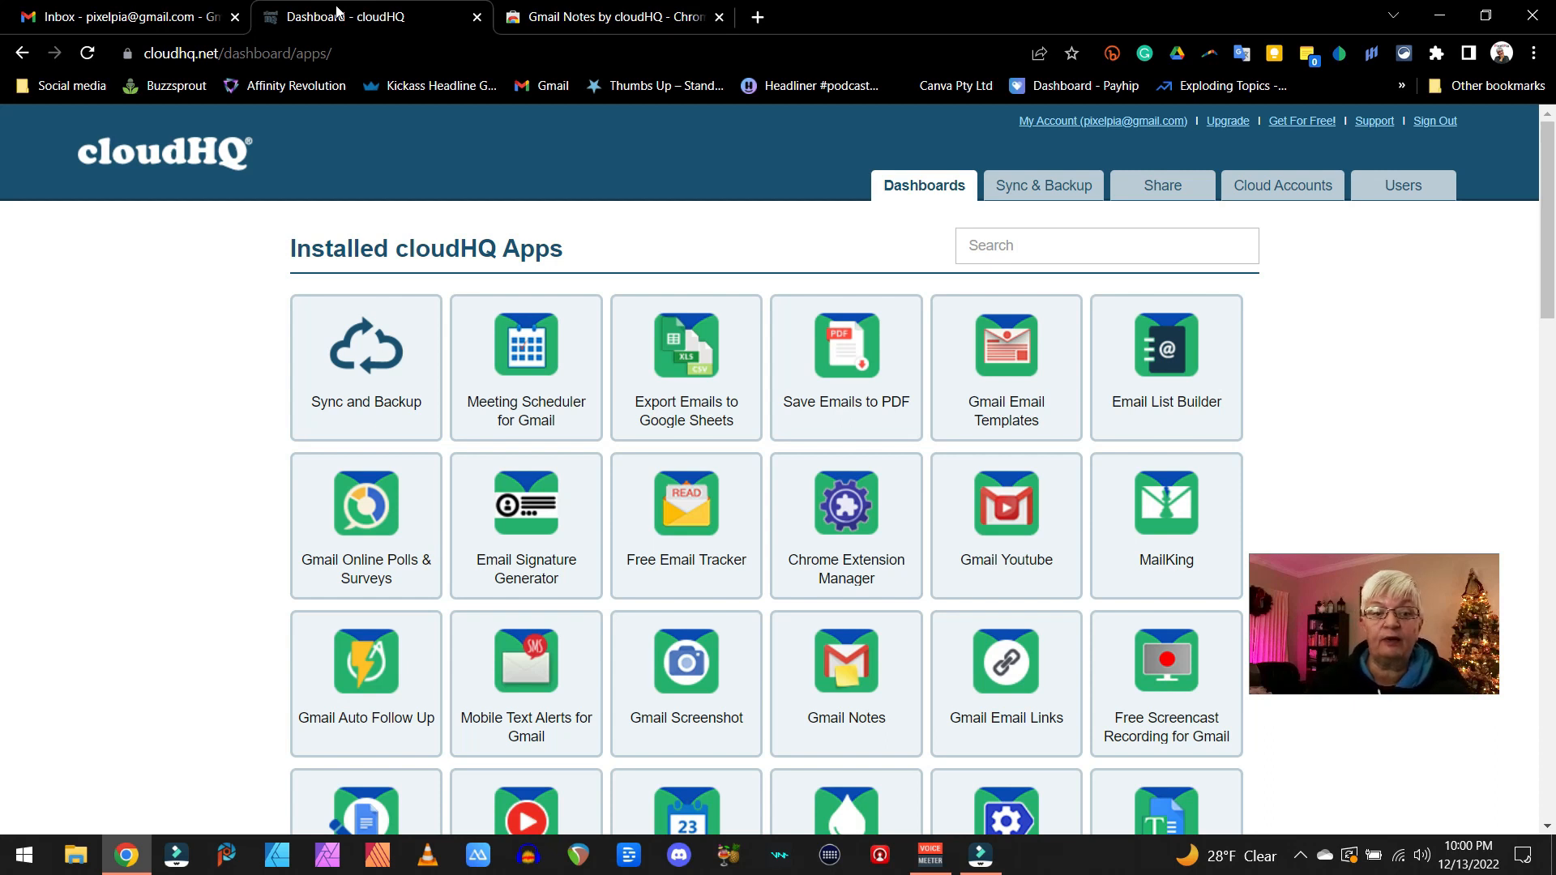
# - Look through the installed cloudHQ apps and view the Gmail Notes by cloudHQ page in the Chrome Web Store
pyautogui.click(784, 649)
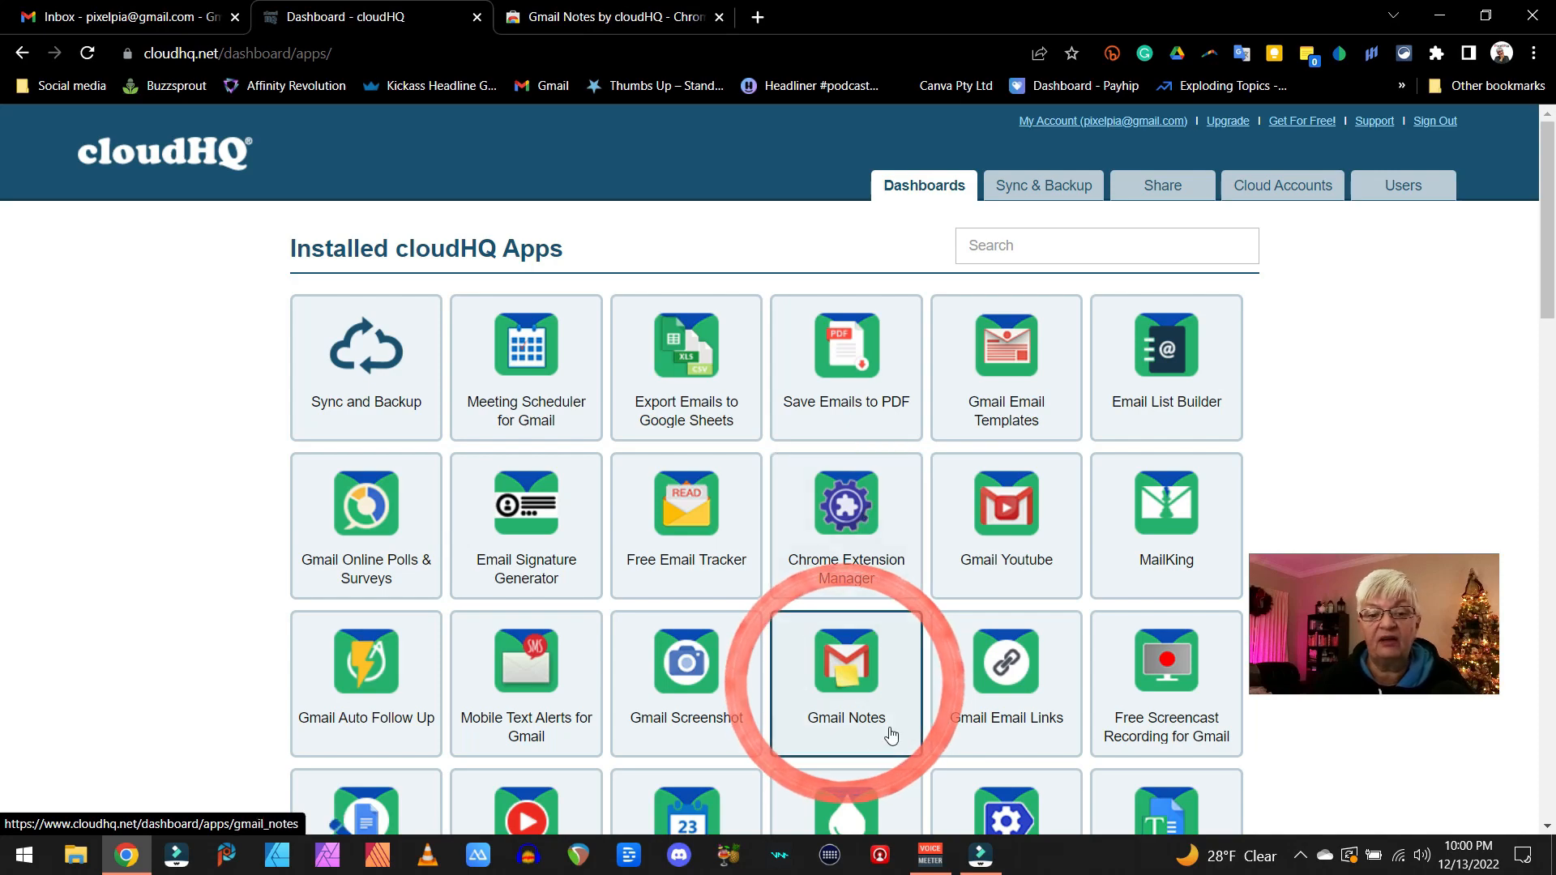
pyautogui.scroll(-2, 774, 544)
pyautogui.scroll(-20, 774, 544)
pyautogui.scroll(5, 774, 544)
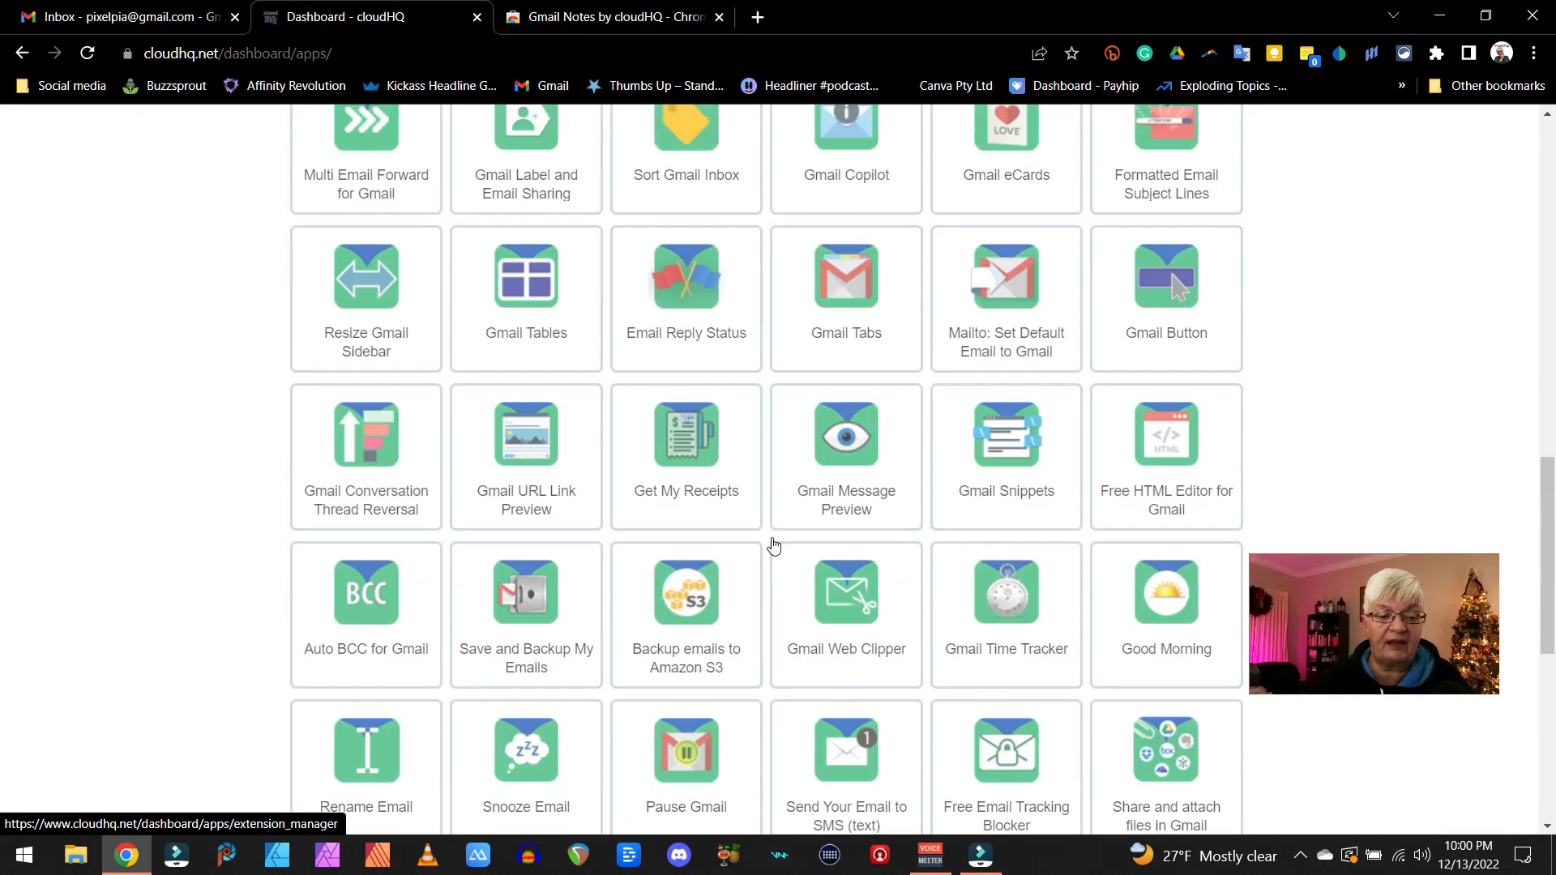
pyautogui.scroll(15, 774, 544)
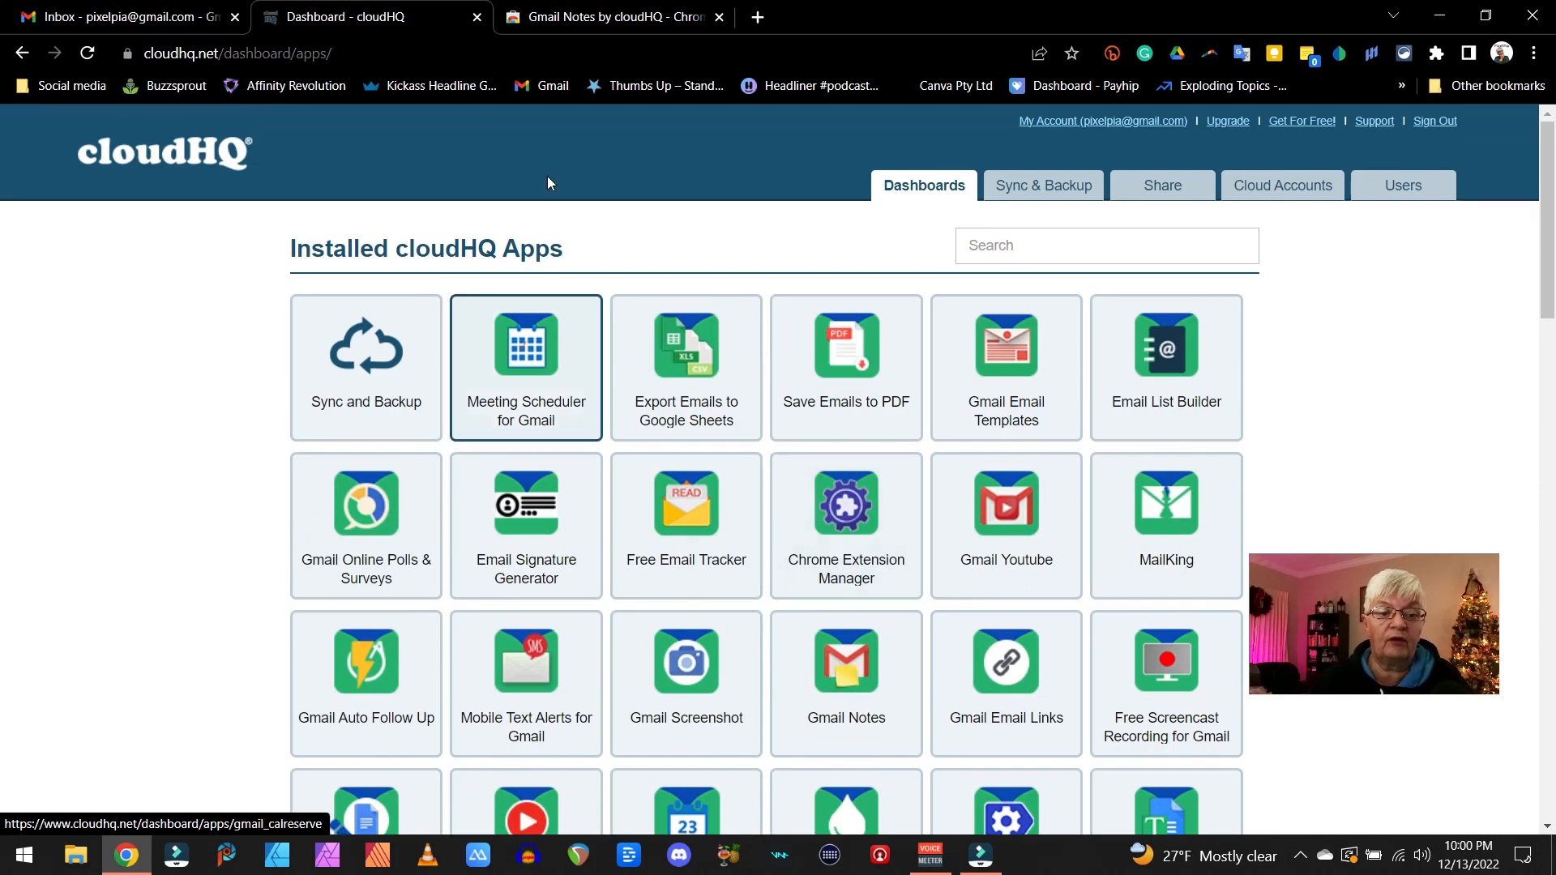
pyautogui.click(535, 23)
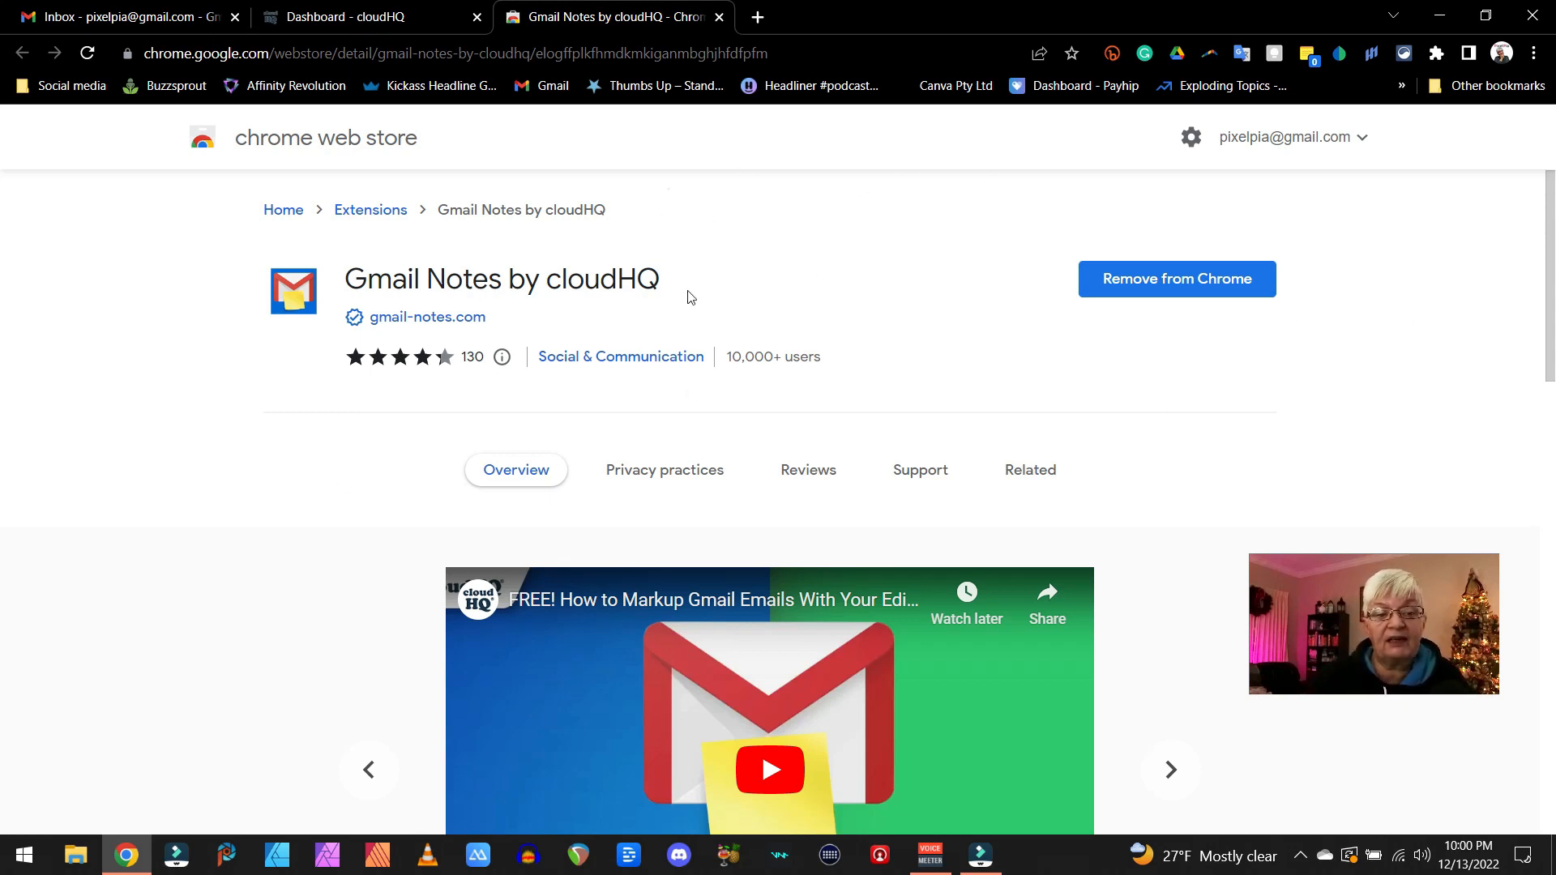
# - In the Gmail inbox, open the email "adding annotations to an email" and save the note "I need to reply to this within a week" above its body
pyautogui.click(154, 18)
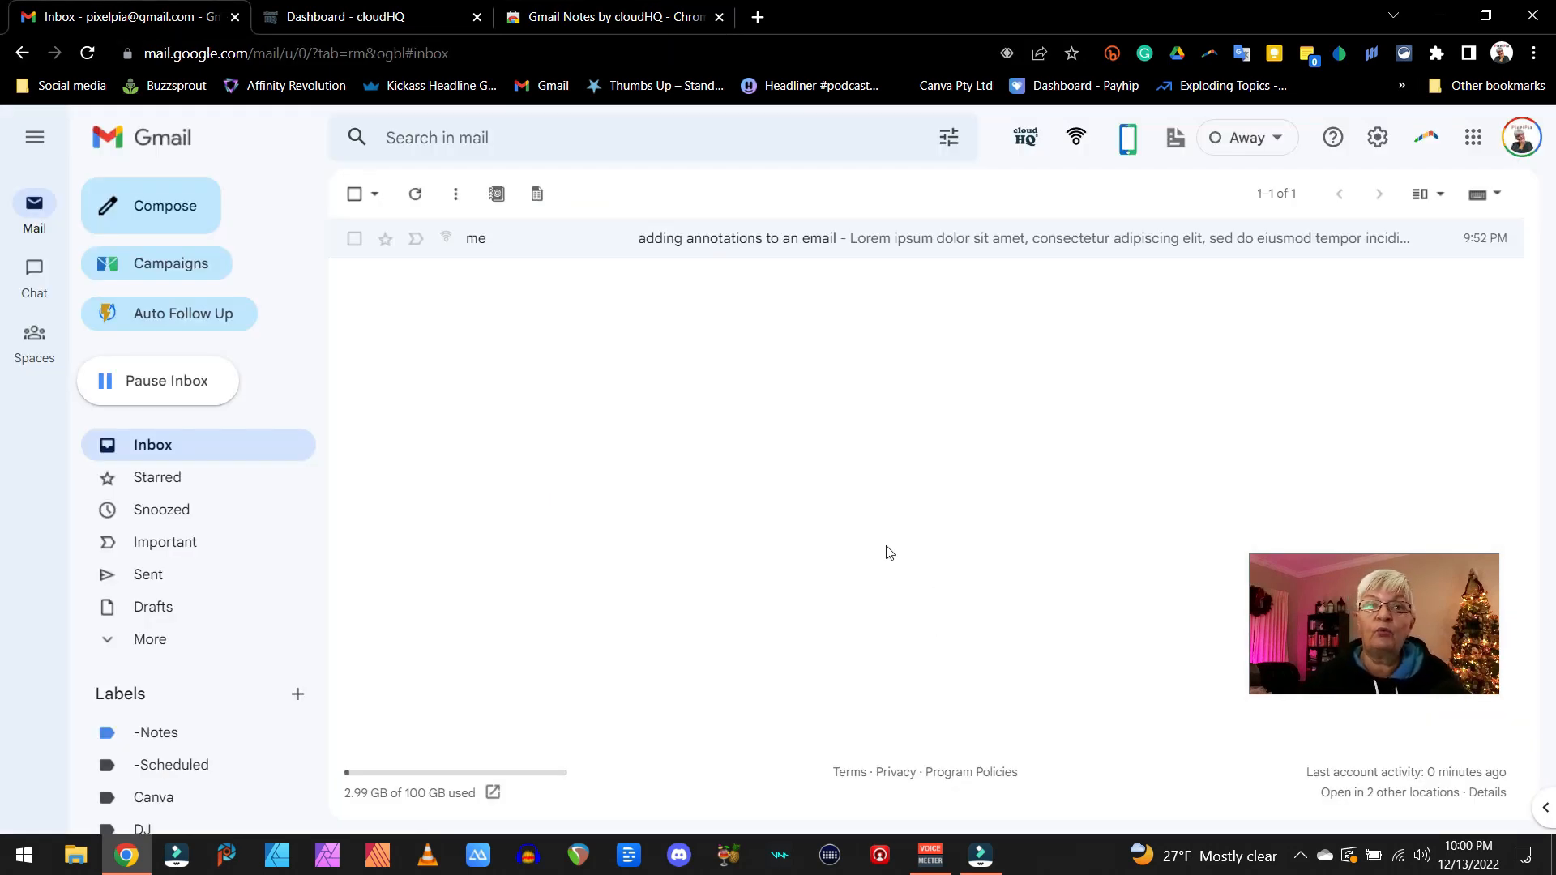
pyautogui.click(753, 248)
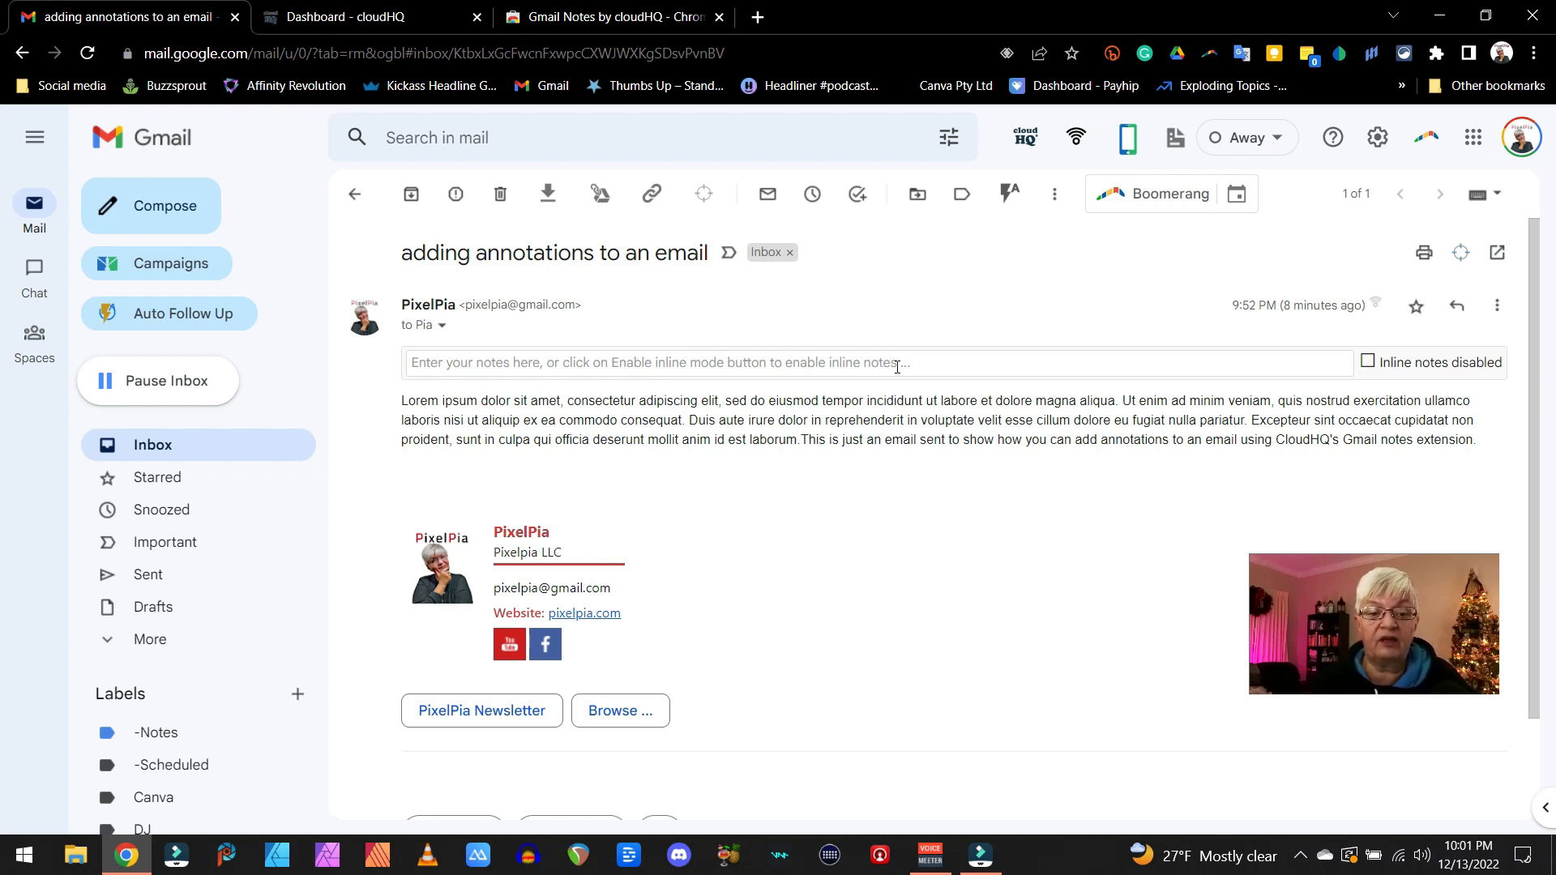
pyautogui.click(601, 363)
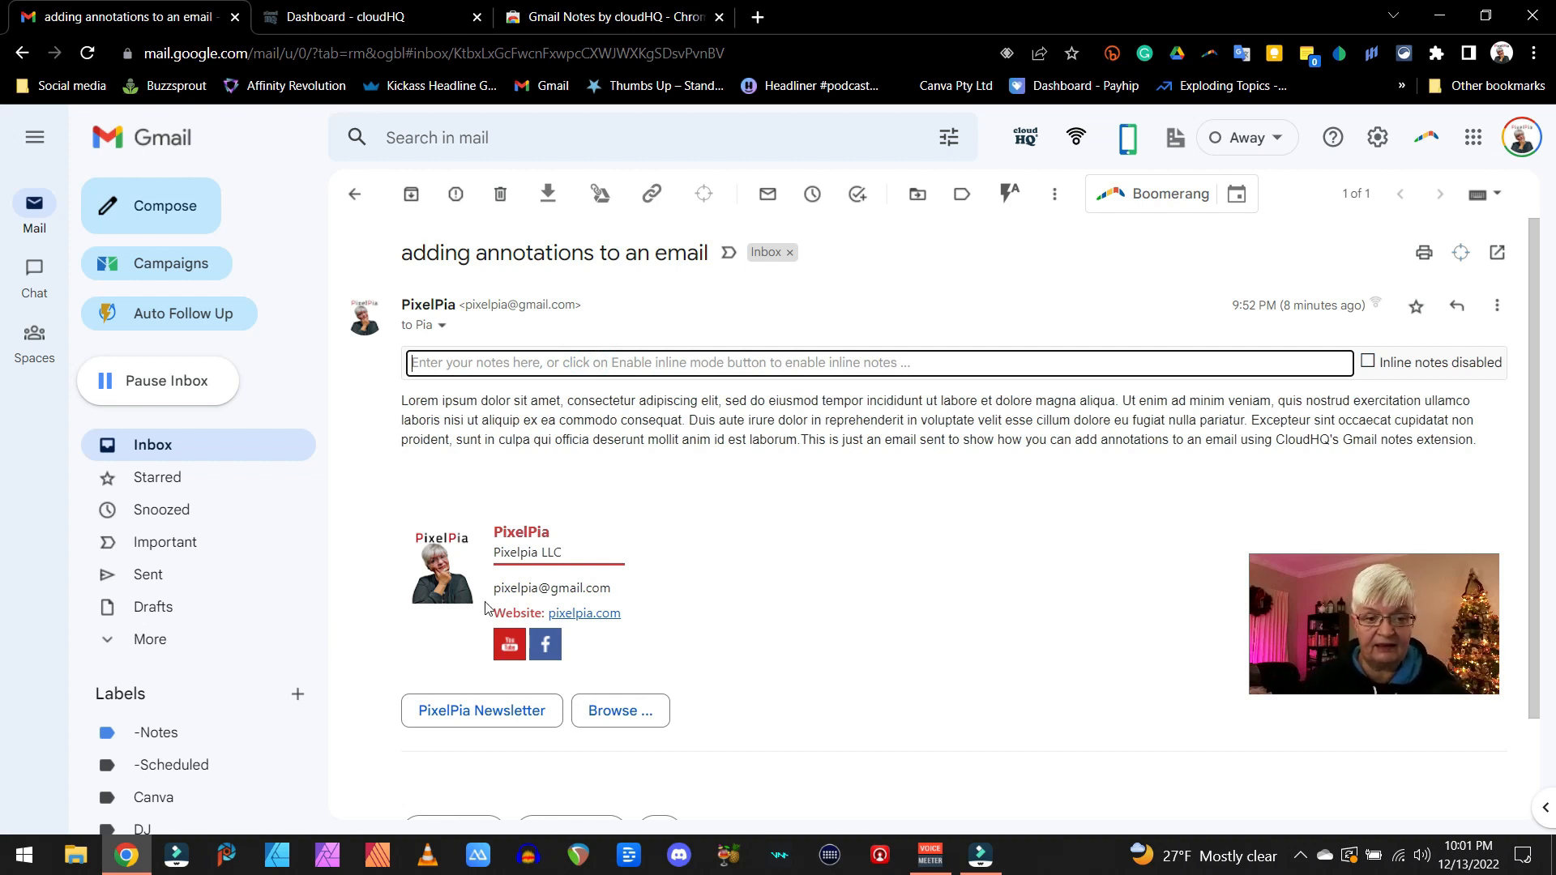
pyautogui.write('I need t')
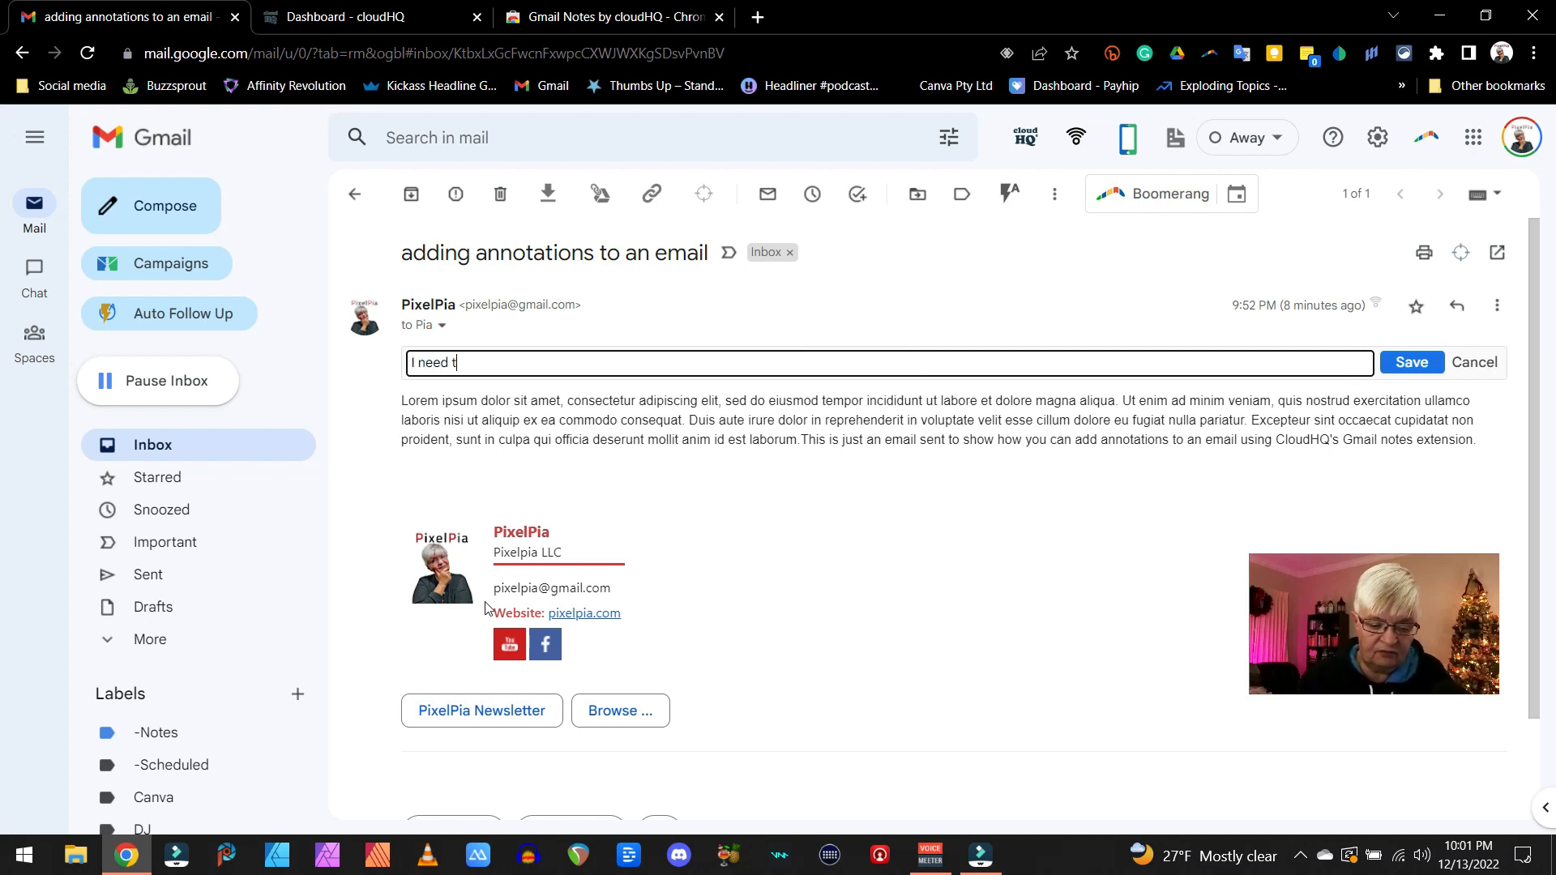
pyautogui.write('o reply to')
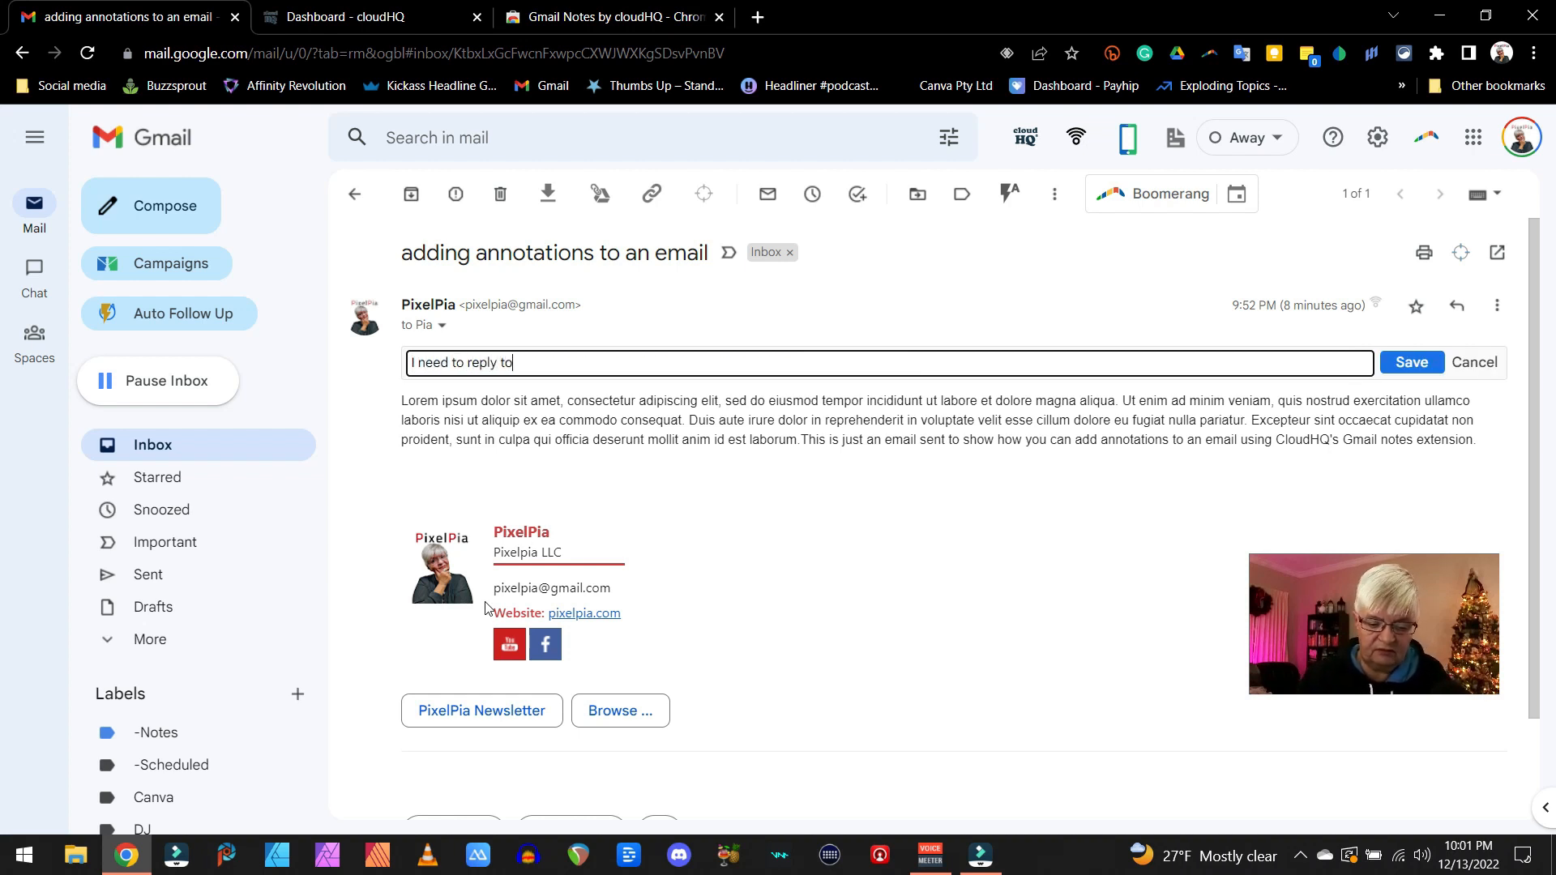
pyautogui.write(' this within a week')
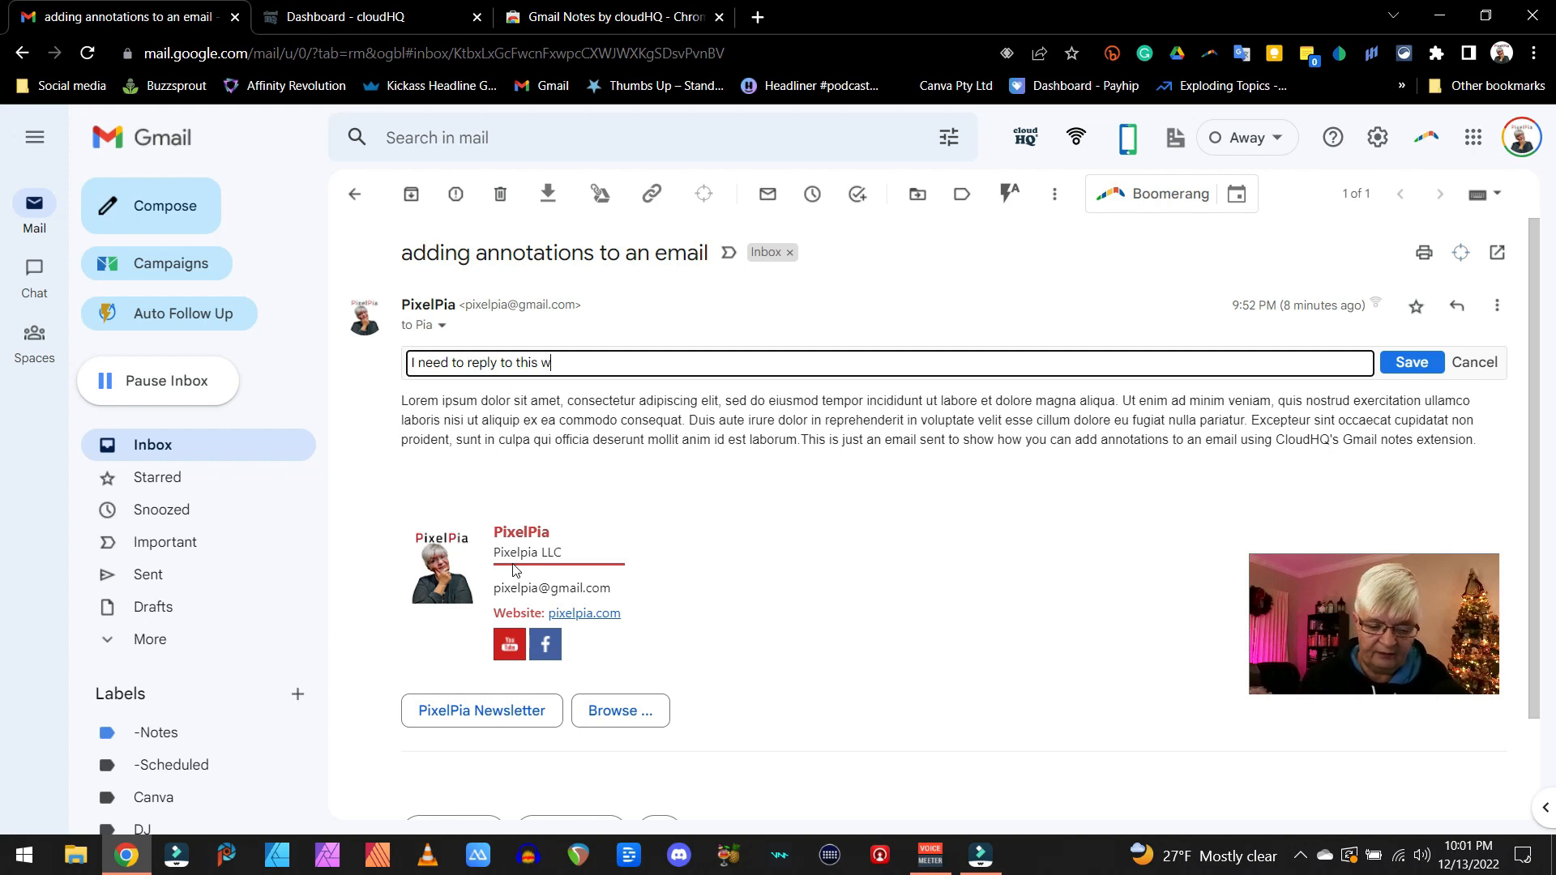
pyautogui.press('Return')
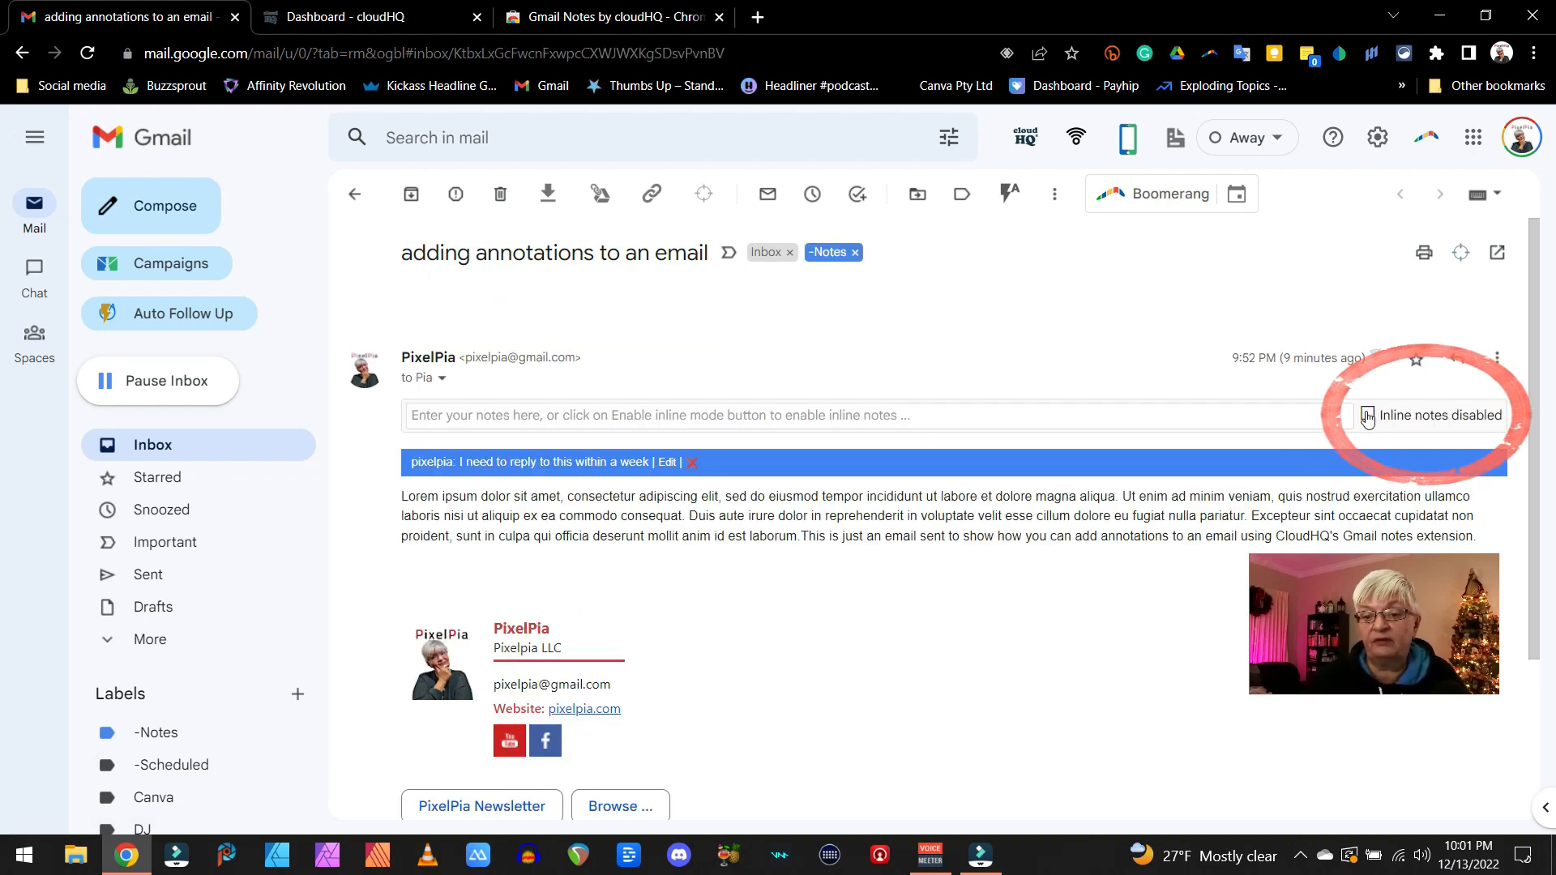
# - Enable inline notes and attach the note "this must be revised" to the text "irure dolor in reprehenderit"
pyautogui.click(1368, 416)
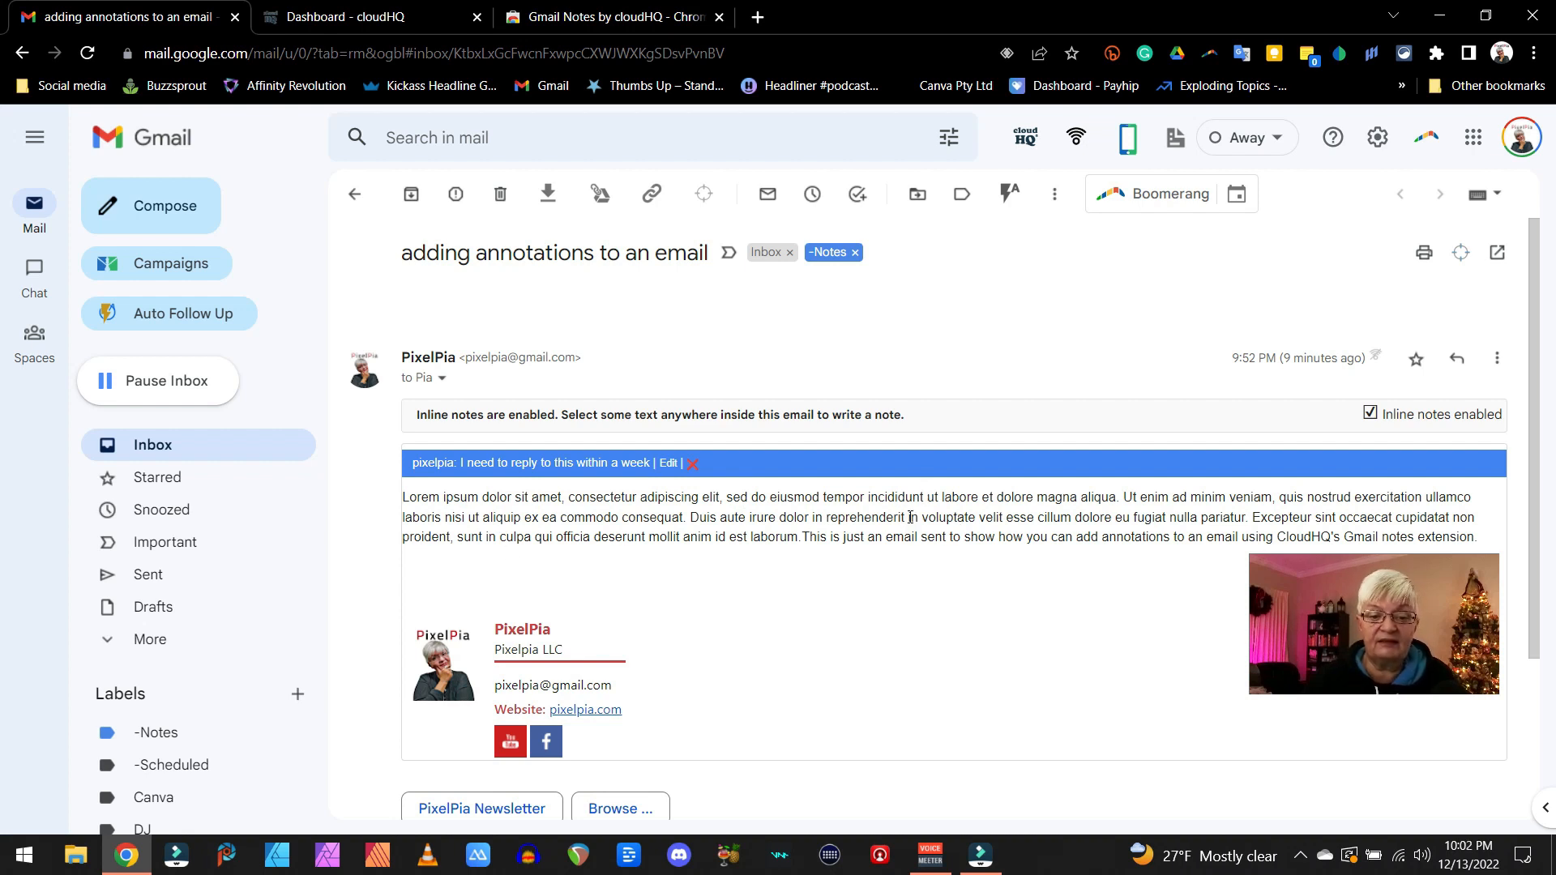
pyautogui.moveTo(904, 517); pyautogui.dragTo(751, 519)
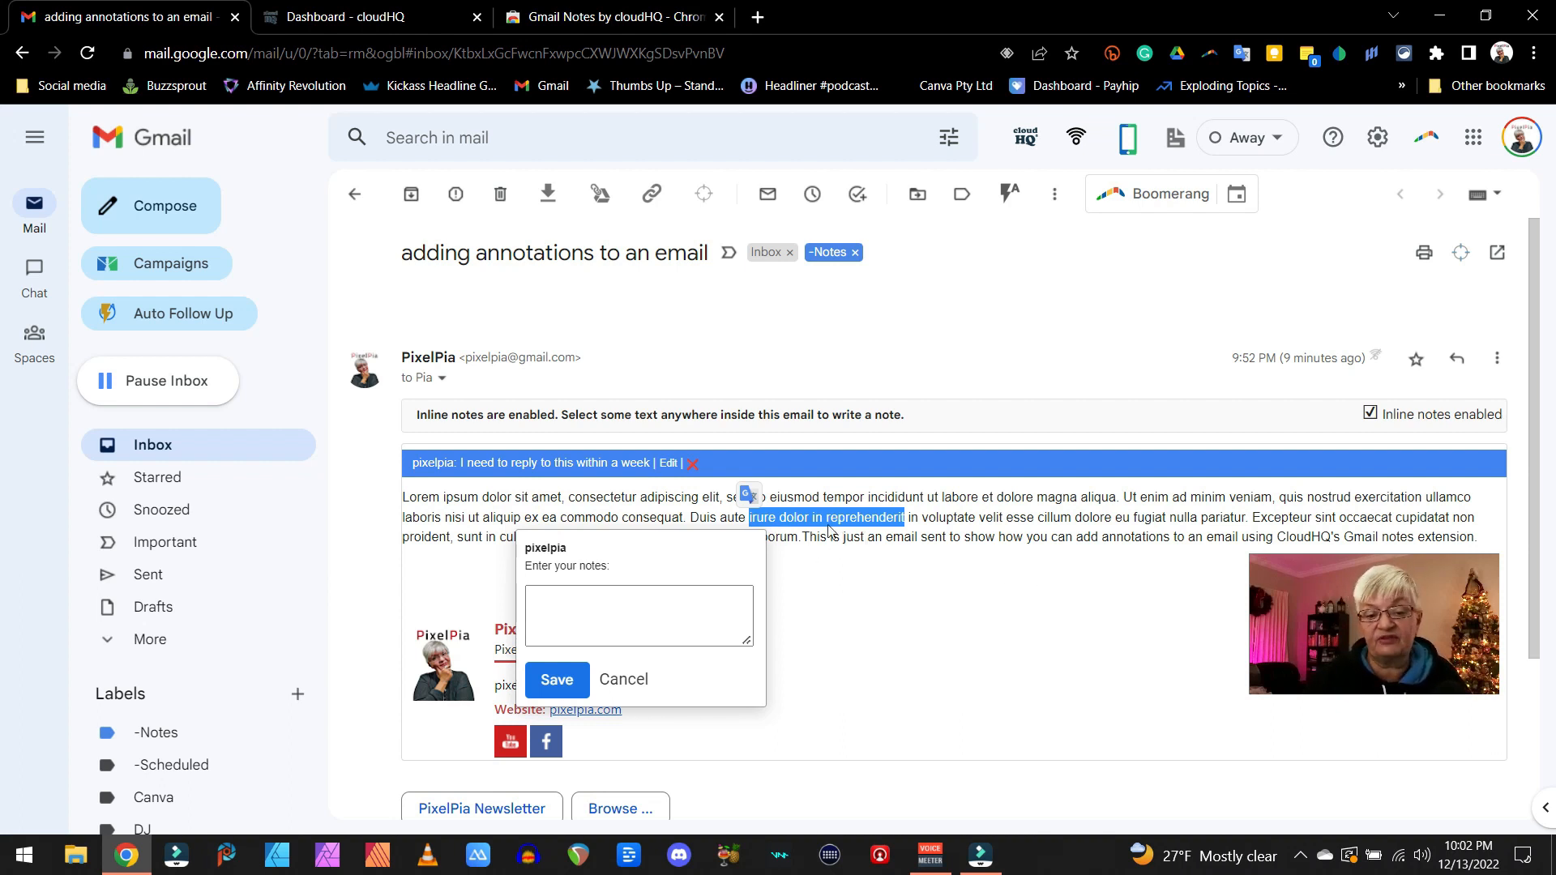
pyautogui.click(560, 626)
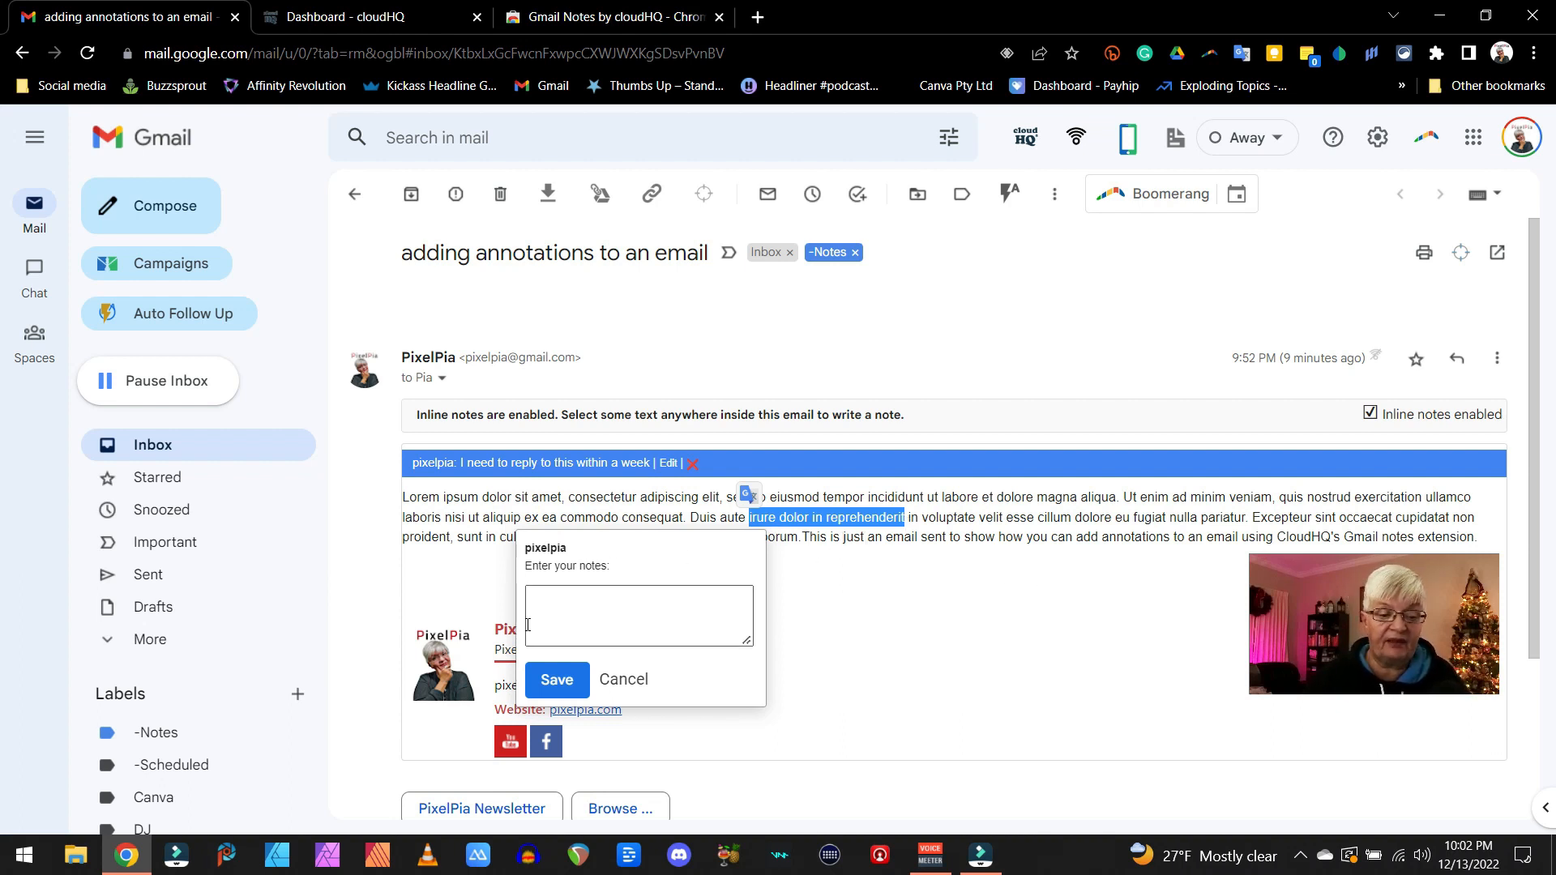
pyautogui.click(525, 618)
pyautogui.write('th')
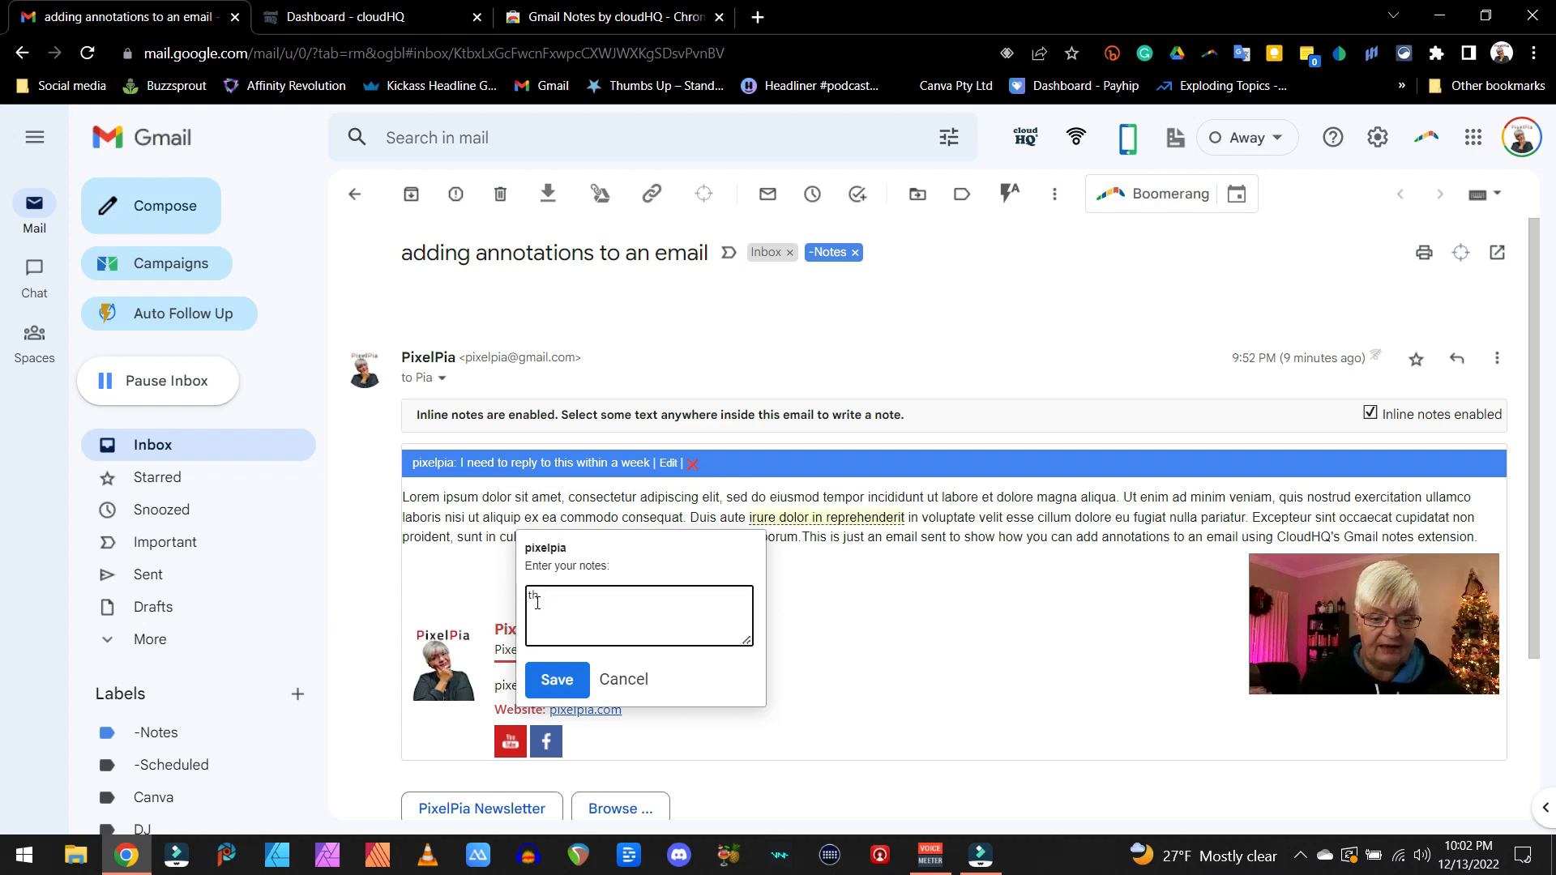
pyautogui.write('is must')
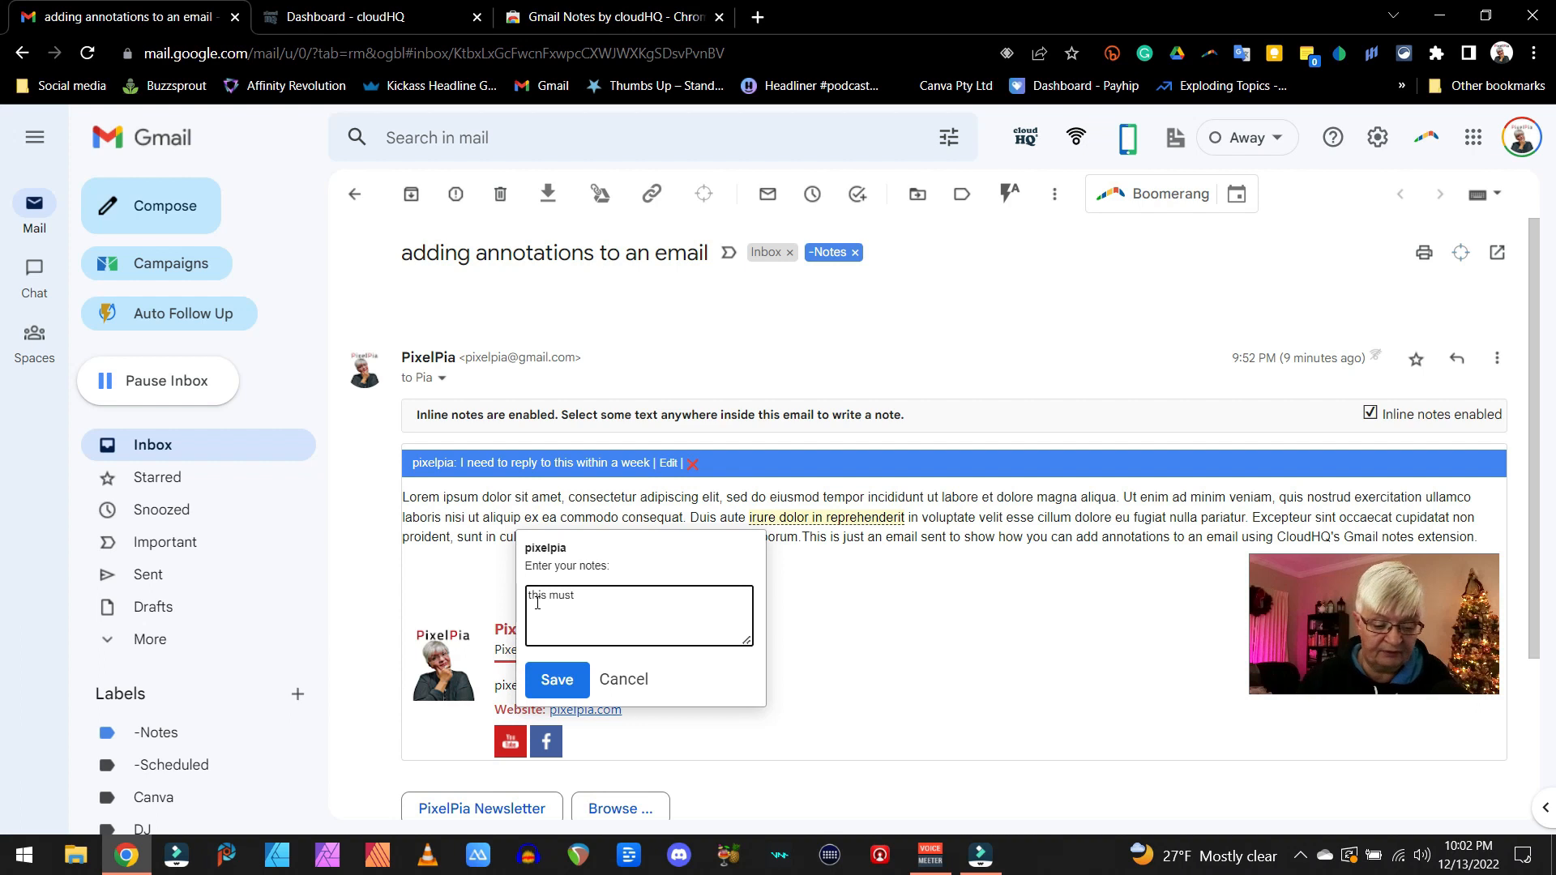
pyautogui.write(' be revis')
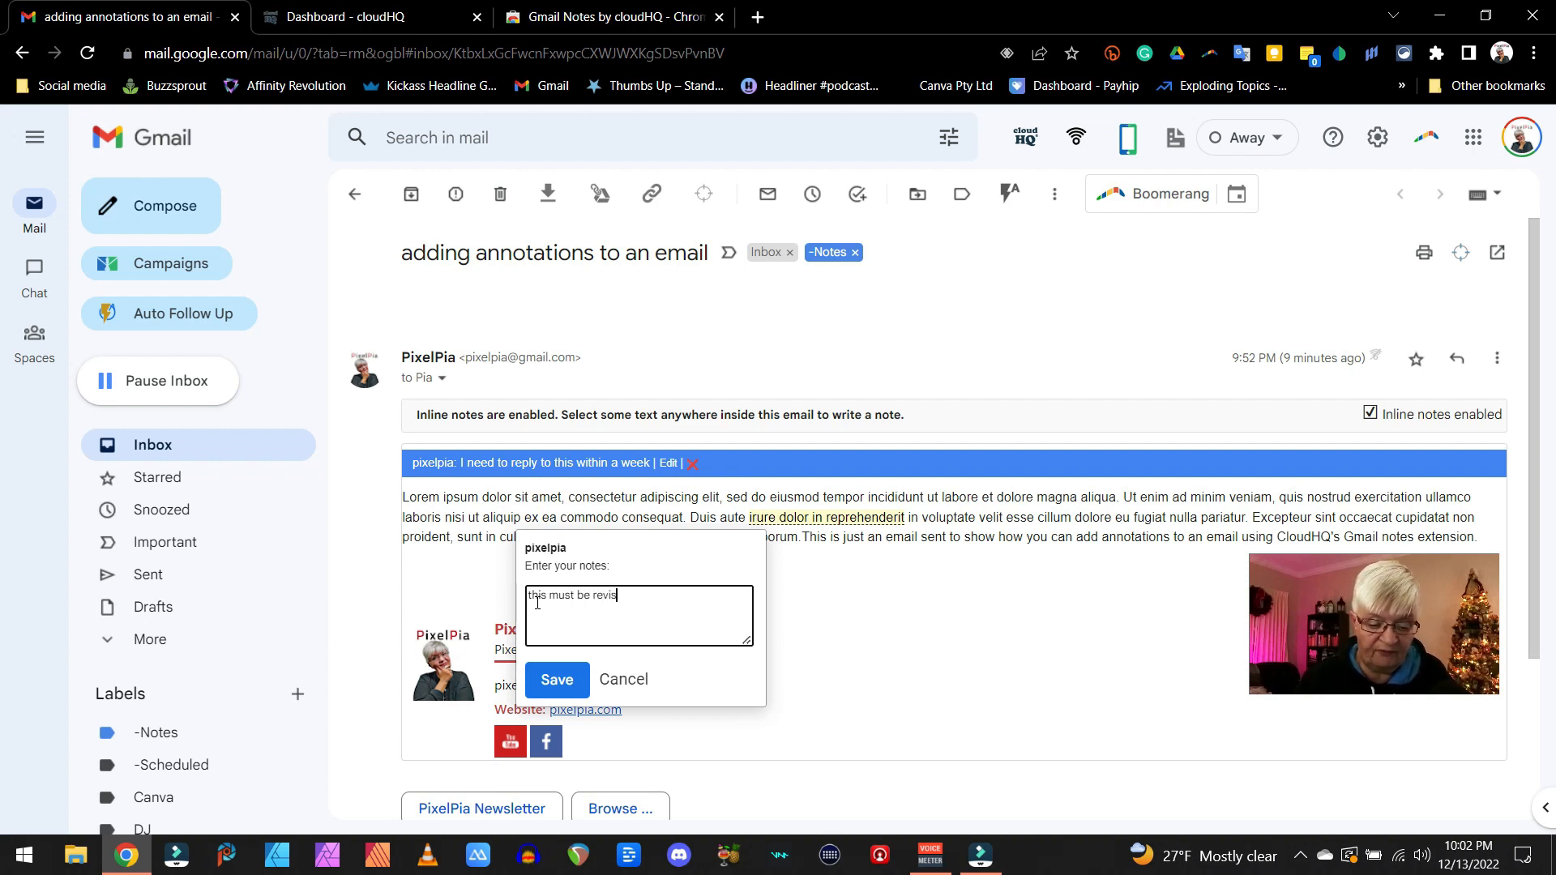
pyautogui.write('ed')
pyautogui.press('Return')
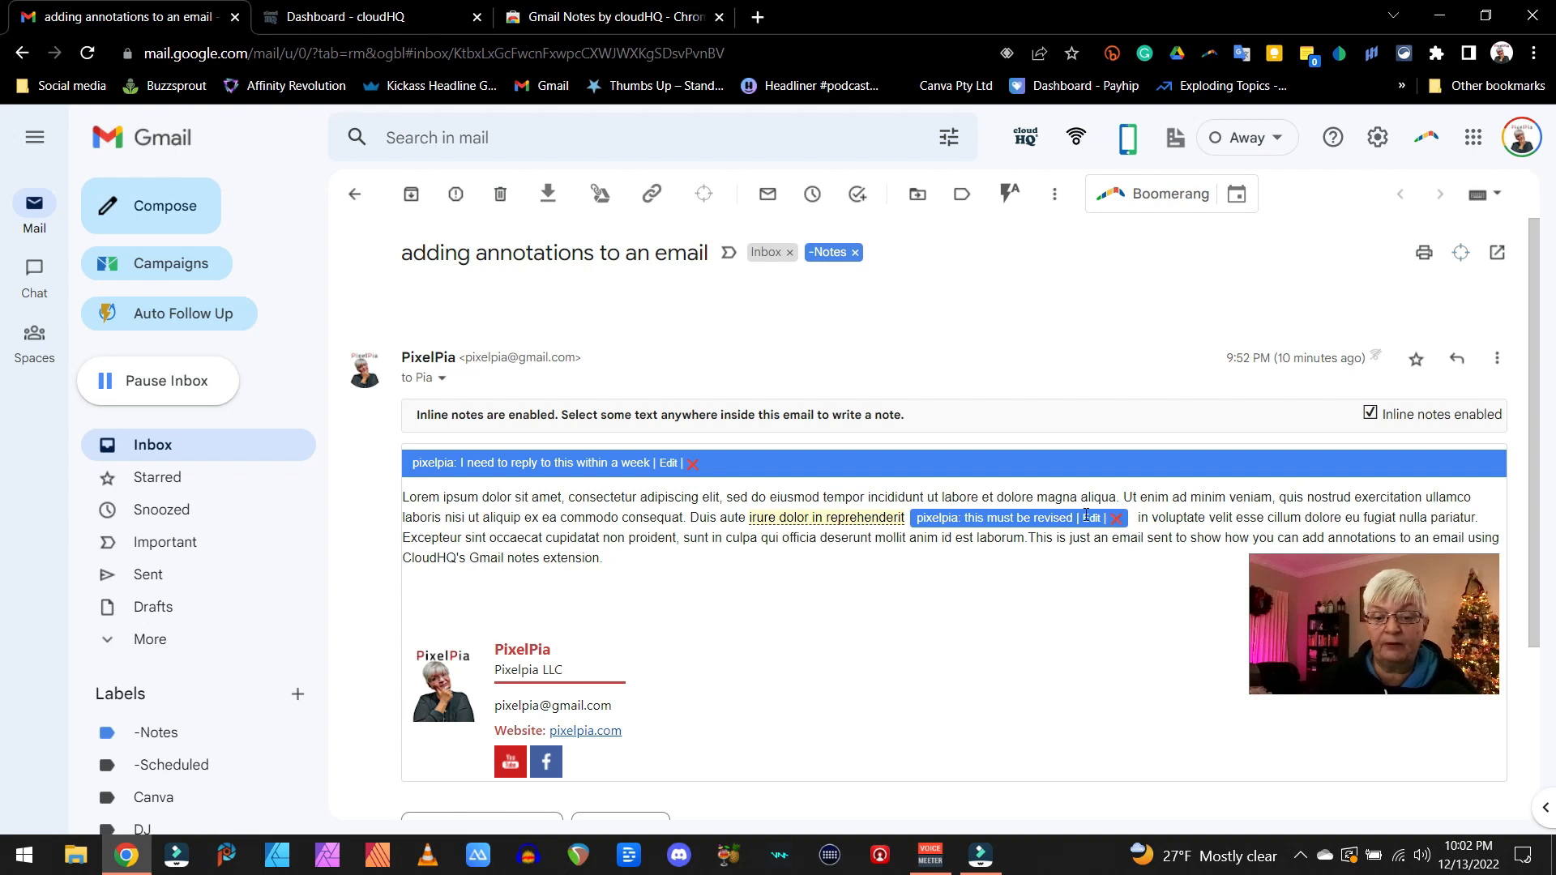
# - Open the inline note "this must be revised" for editing and cancel without changing it
pyautogui.click(1092, 519)
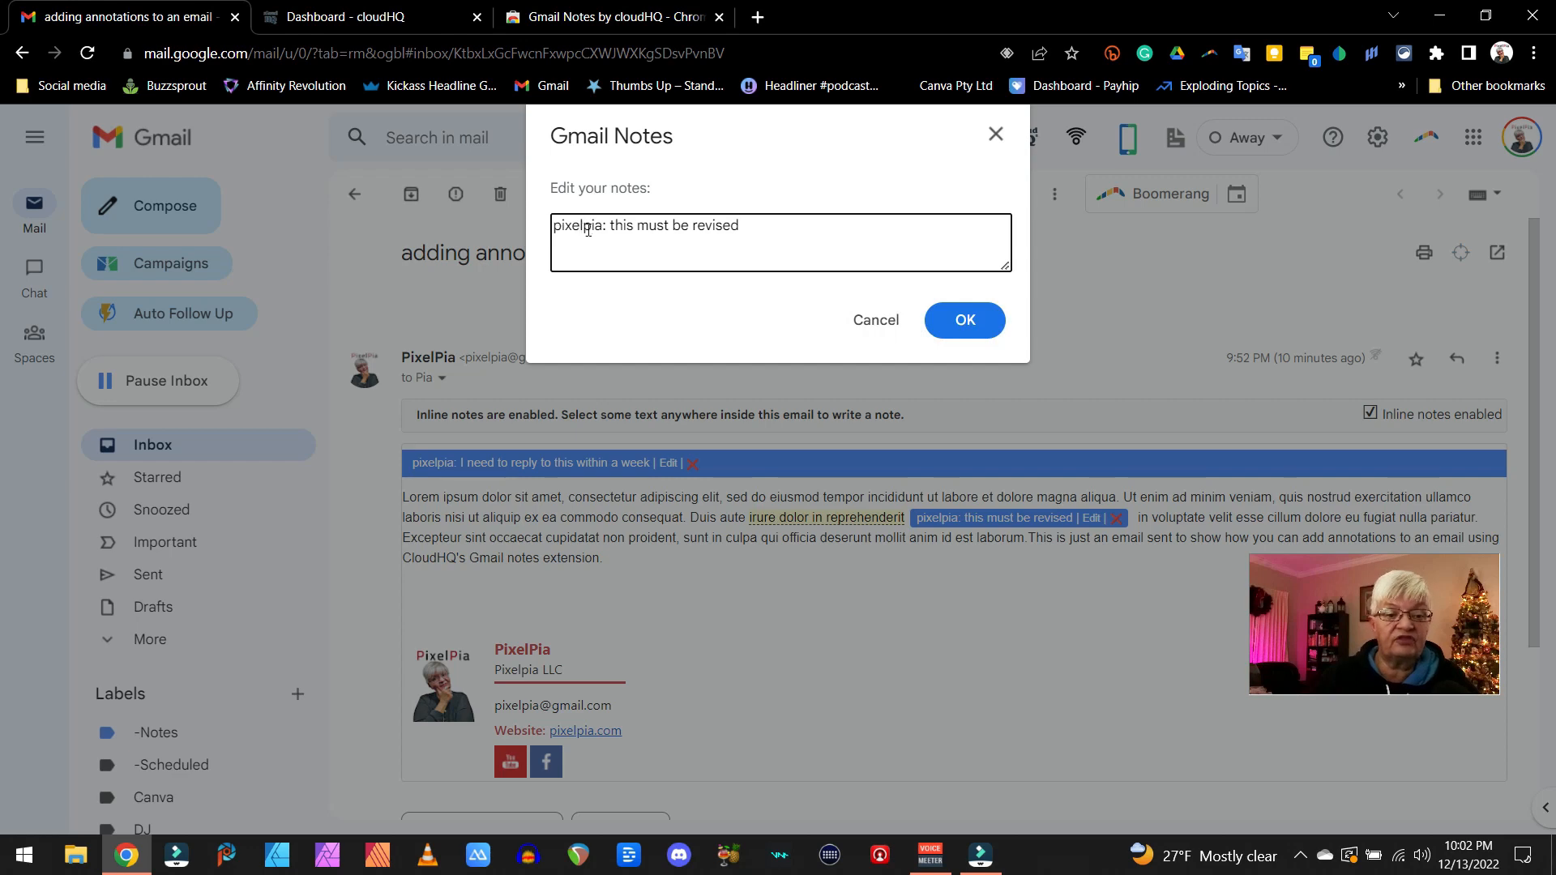
pyautogui.click(878, 320)
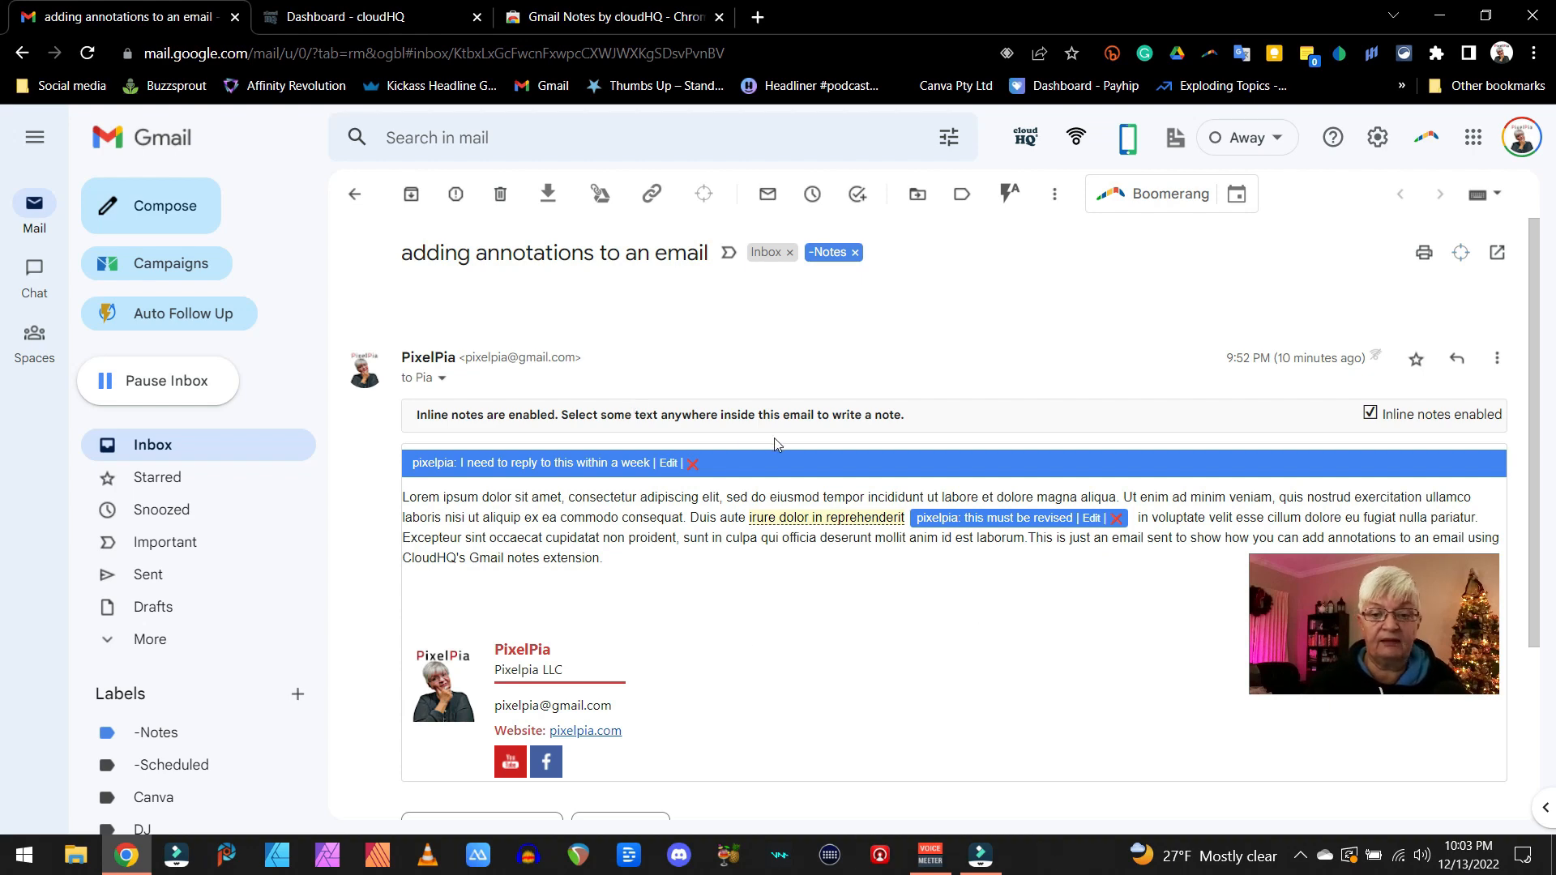
# - Forward the annotated email with its Gmail notes included, entering the recipient's email address and sending it
pyautogui.scroll(-3, 983, 333)
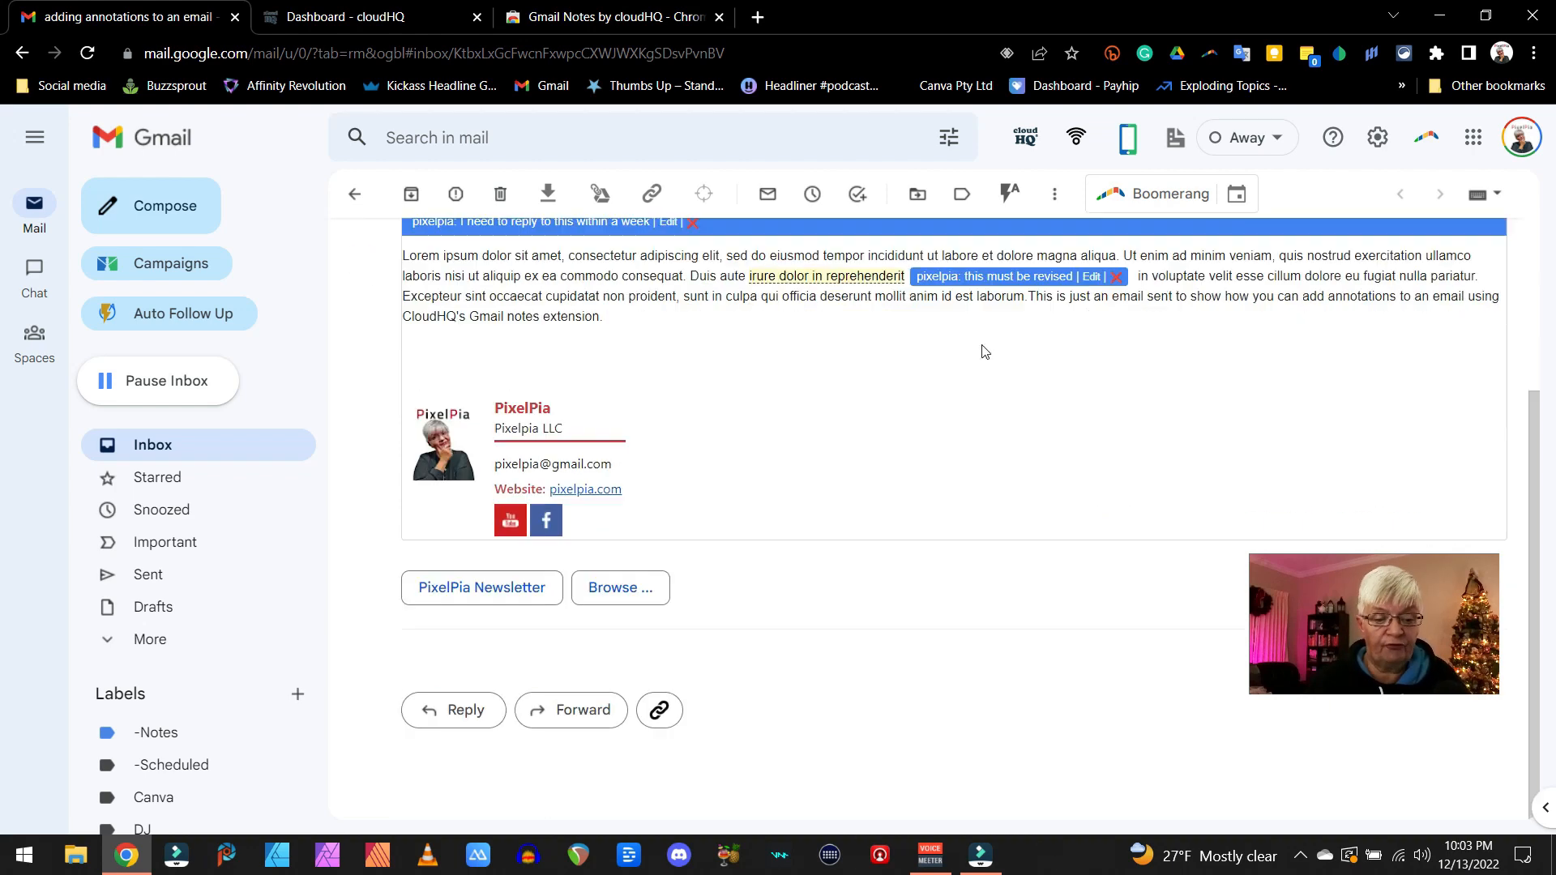
pyautogui.click(560, 710)
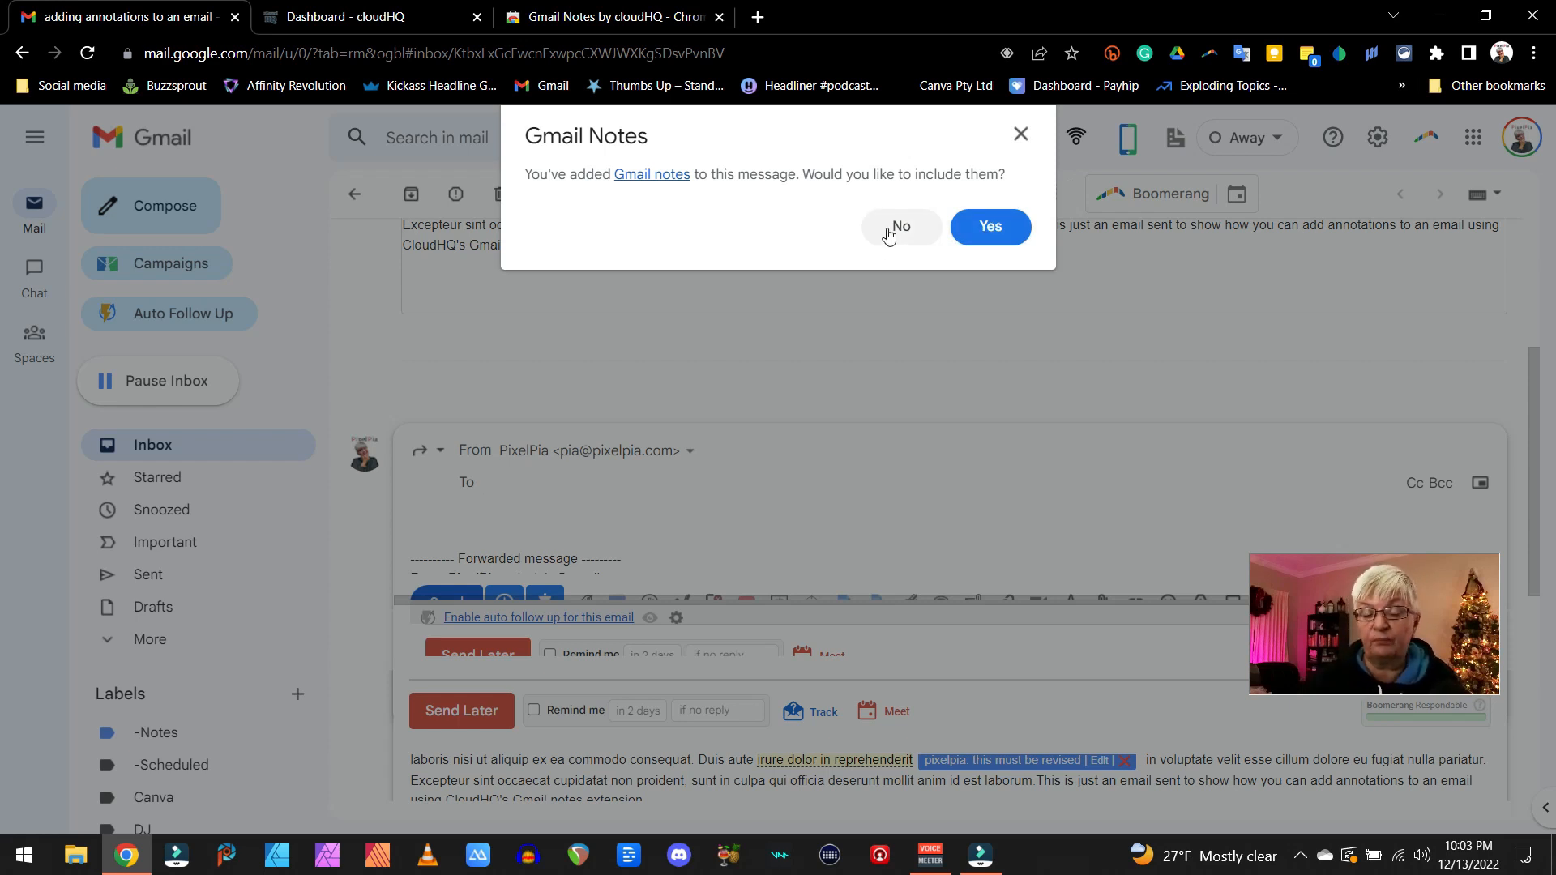
pyautogui.click(990, 226)
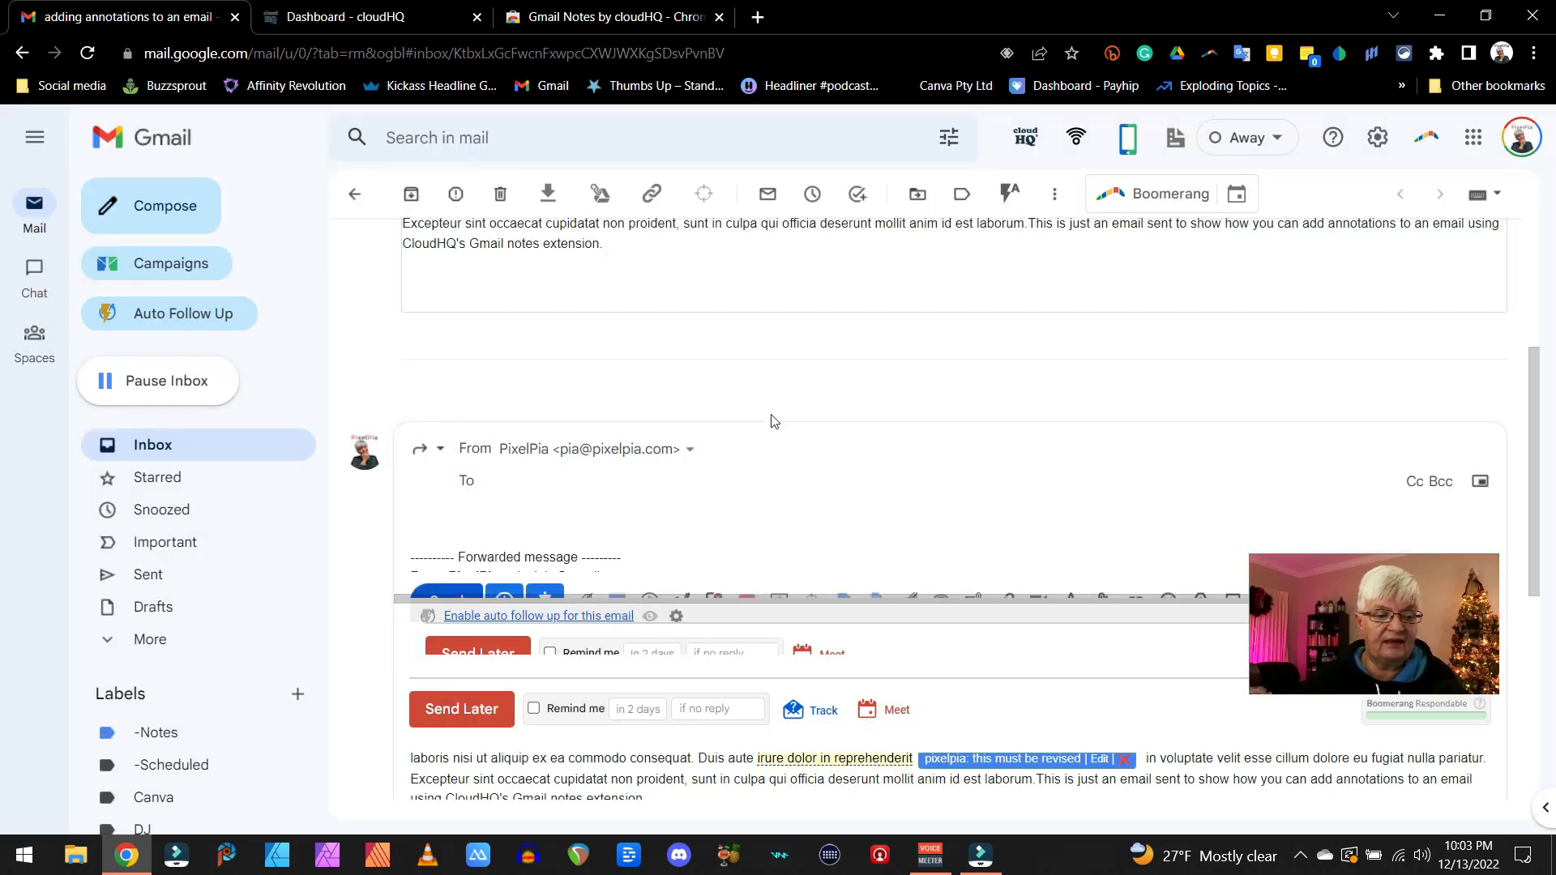
pyautogui.click(497, 276)
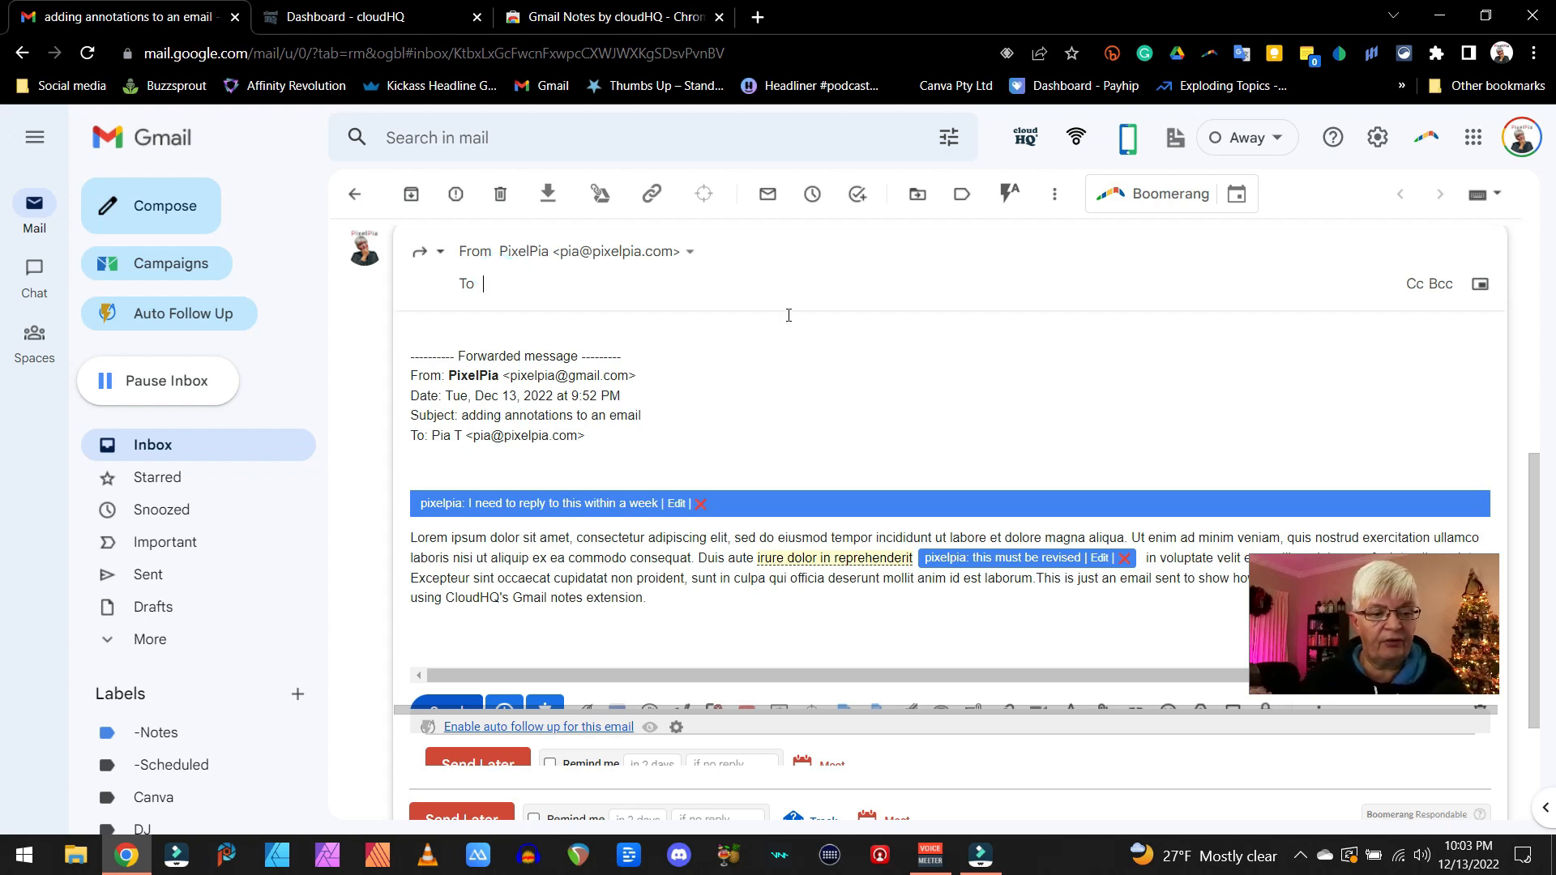
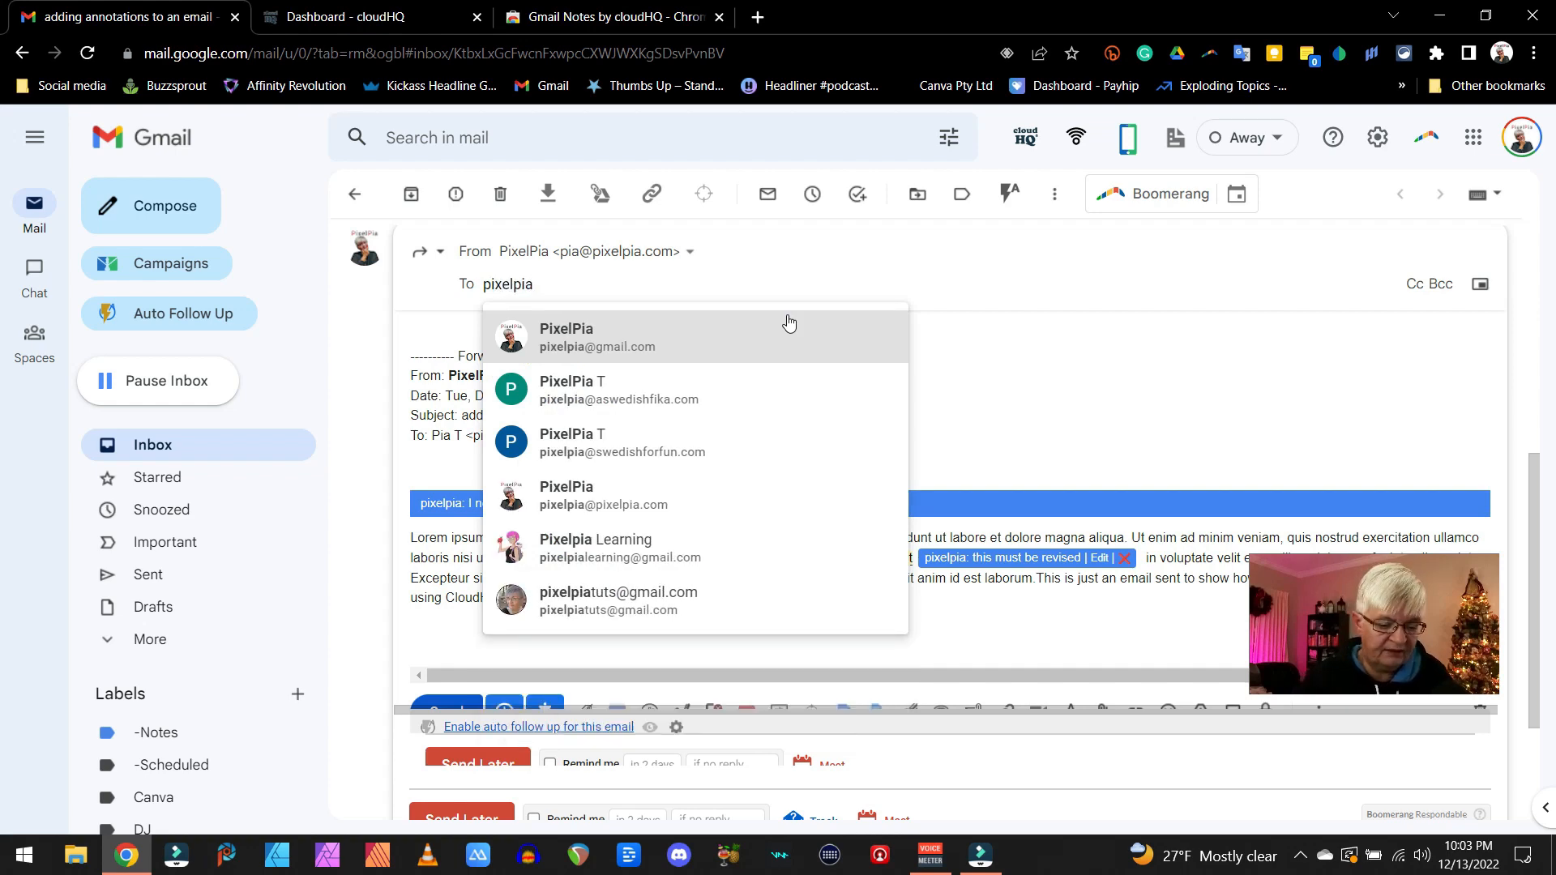
pyautogui.click(303, 740)
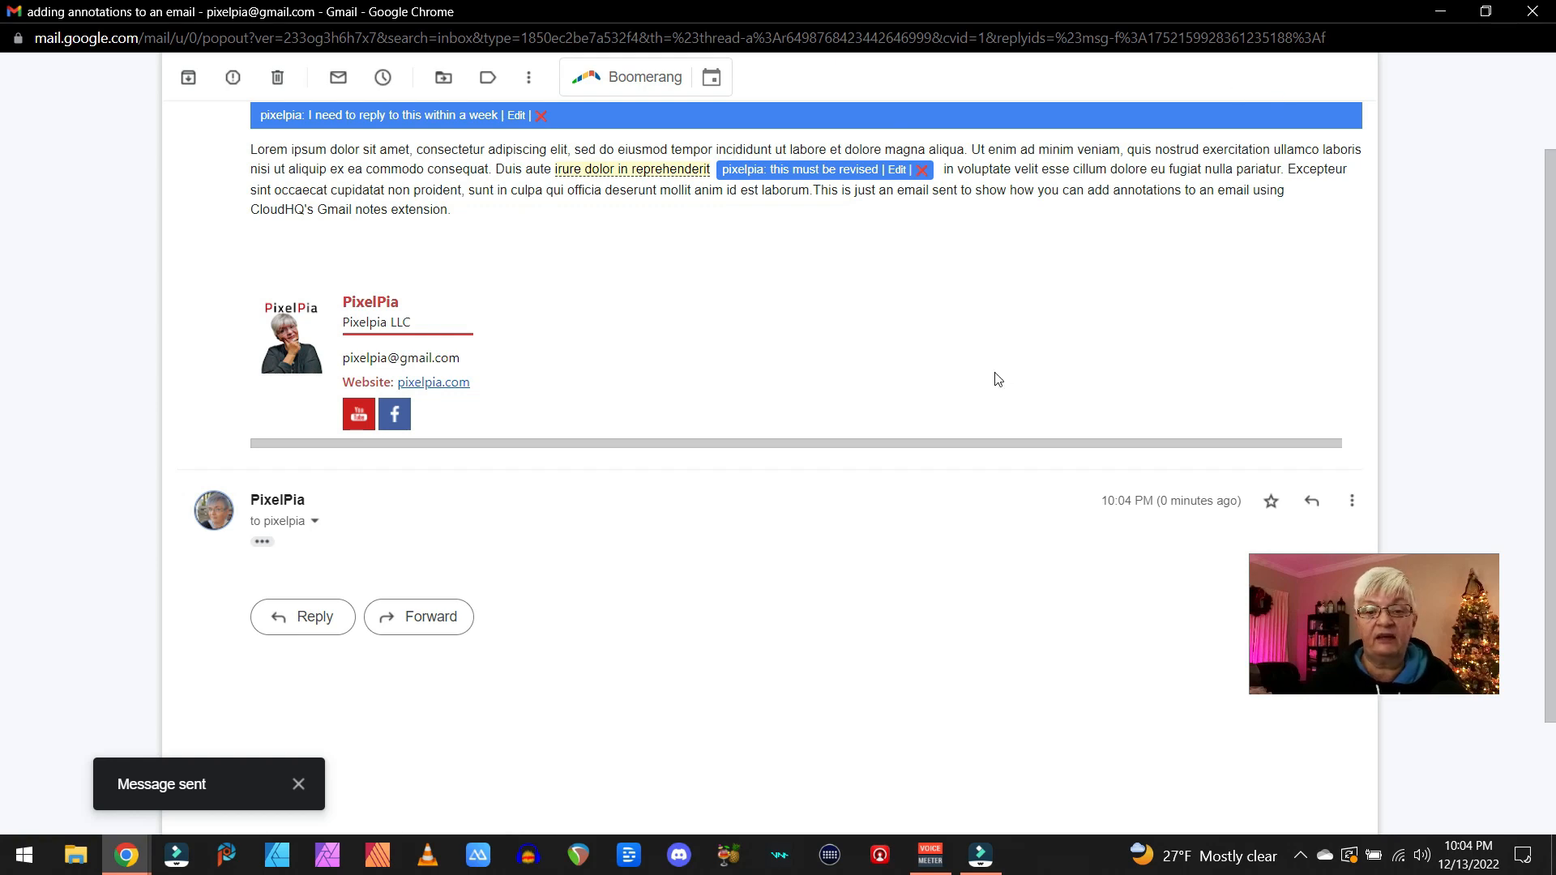
# - Close the pop-out message window and open the annotated email conversation filed under the -Notes label
pyautogui.scroll(2, 998, 379)
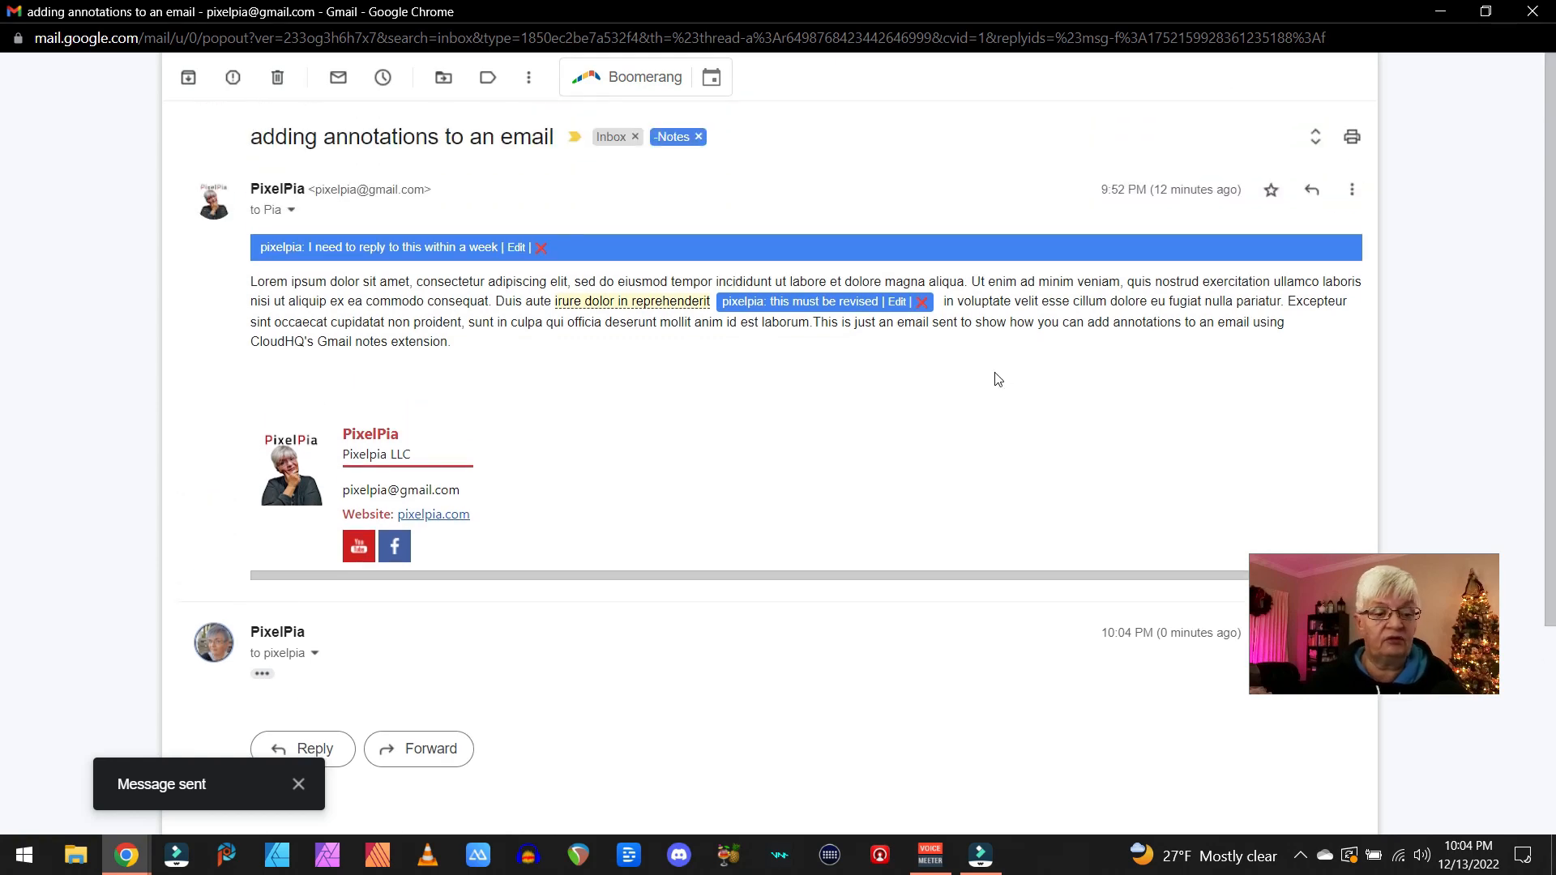
pyautogui.click(1532, 11)
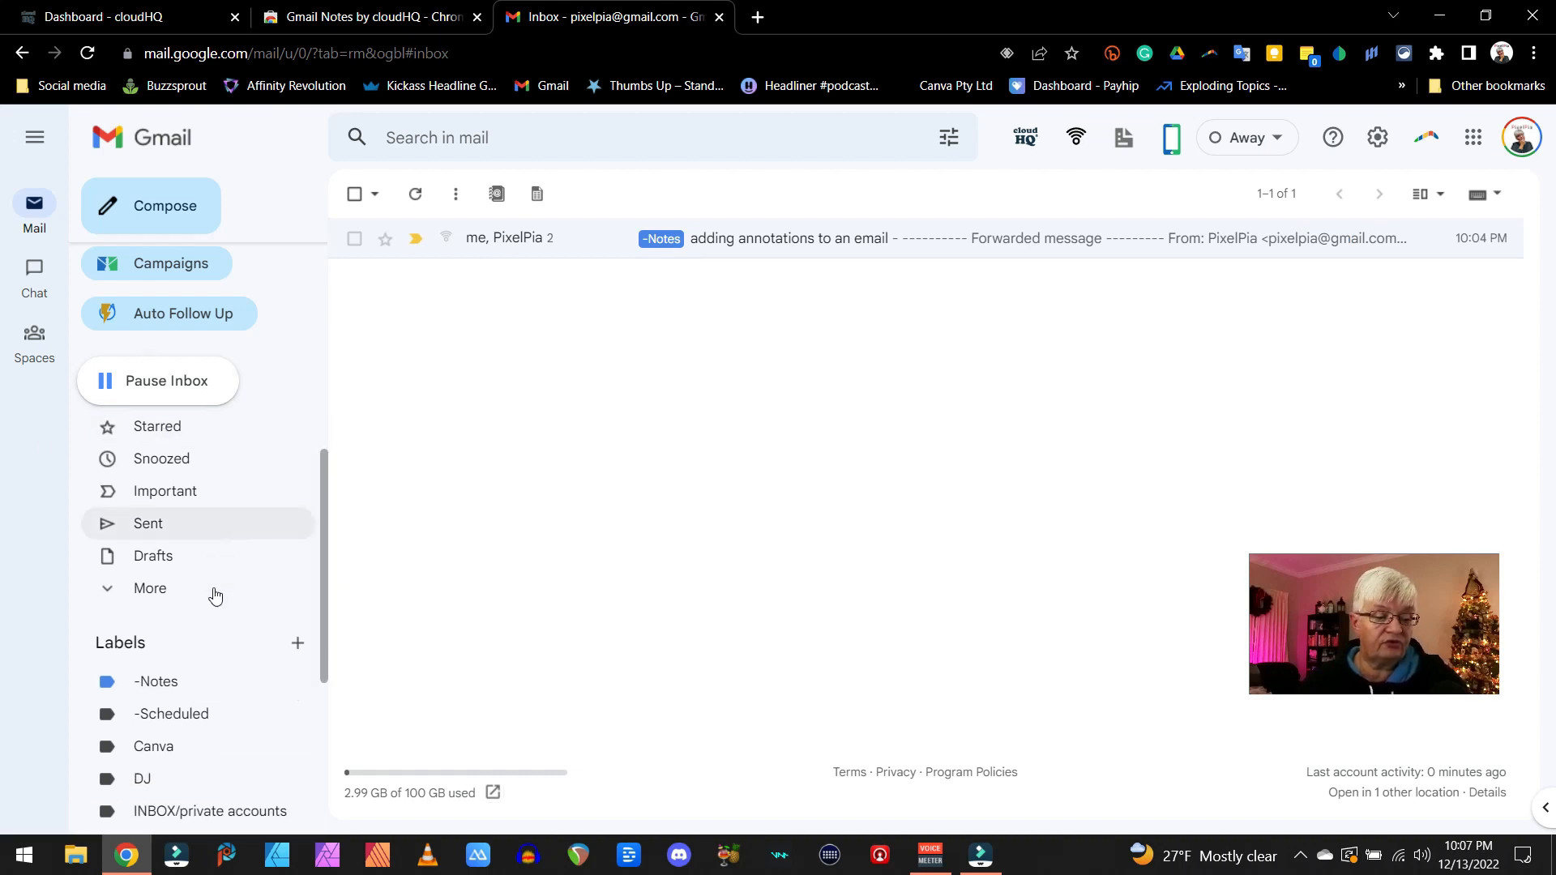
pyautogui.click(144, 734)
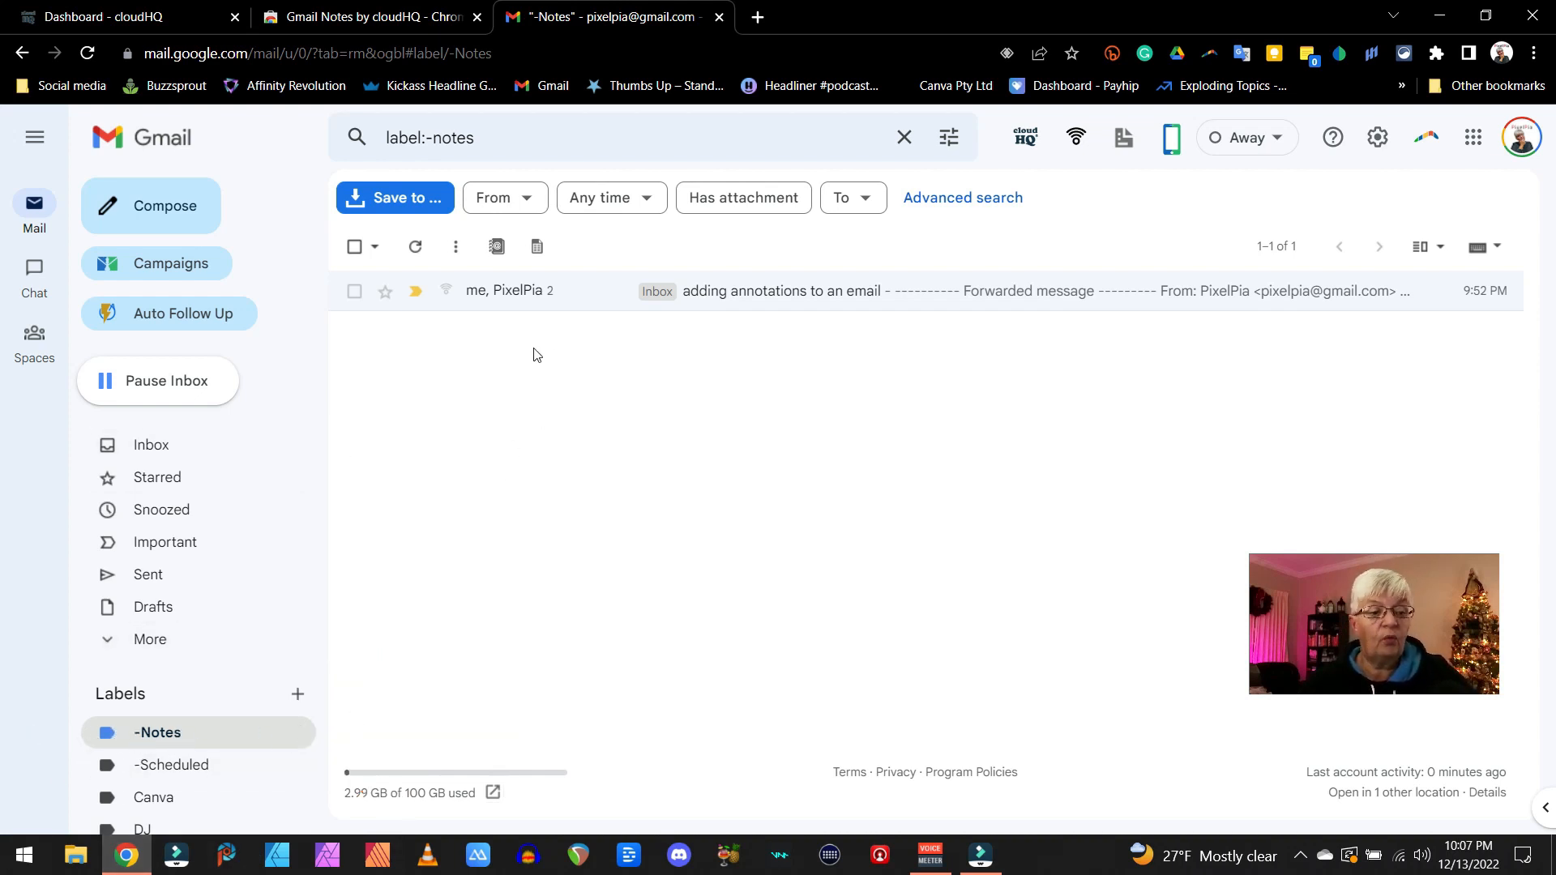
pyautogui.click(589, 291)
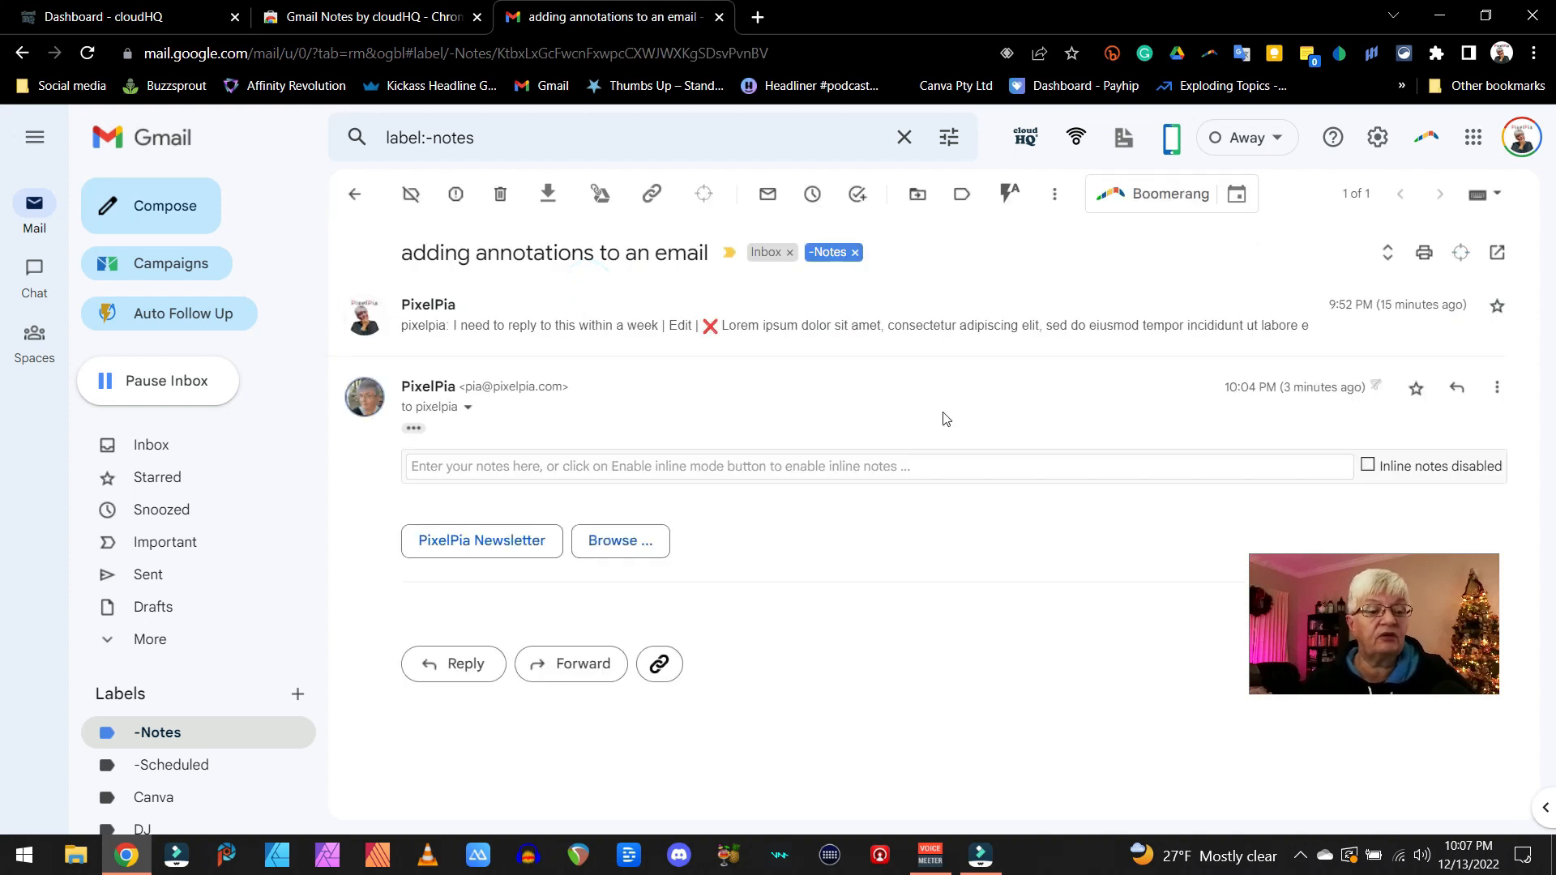